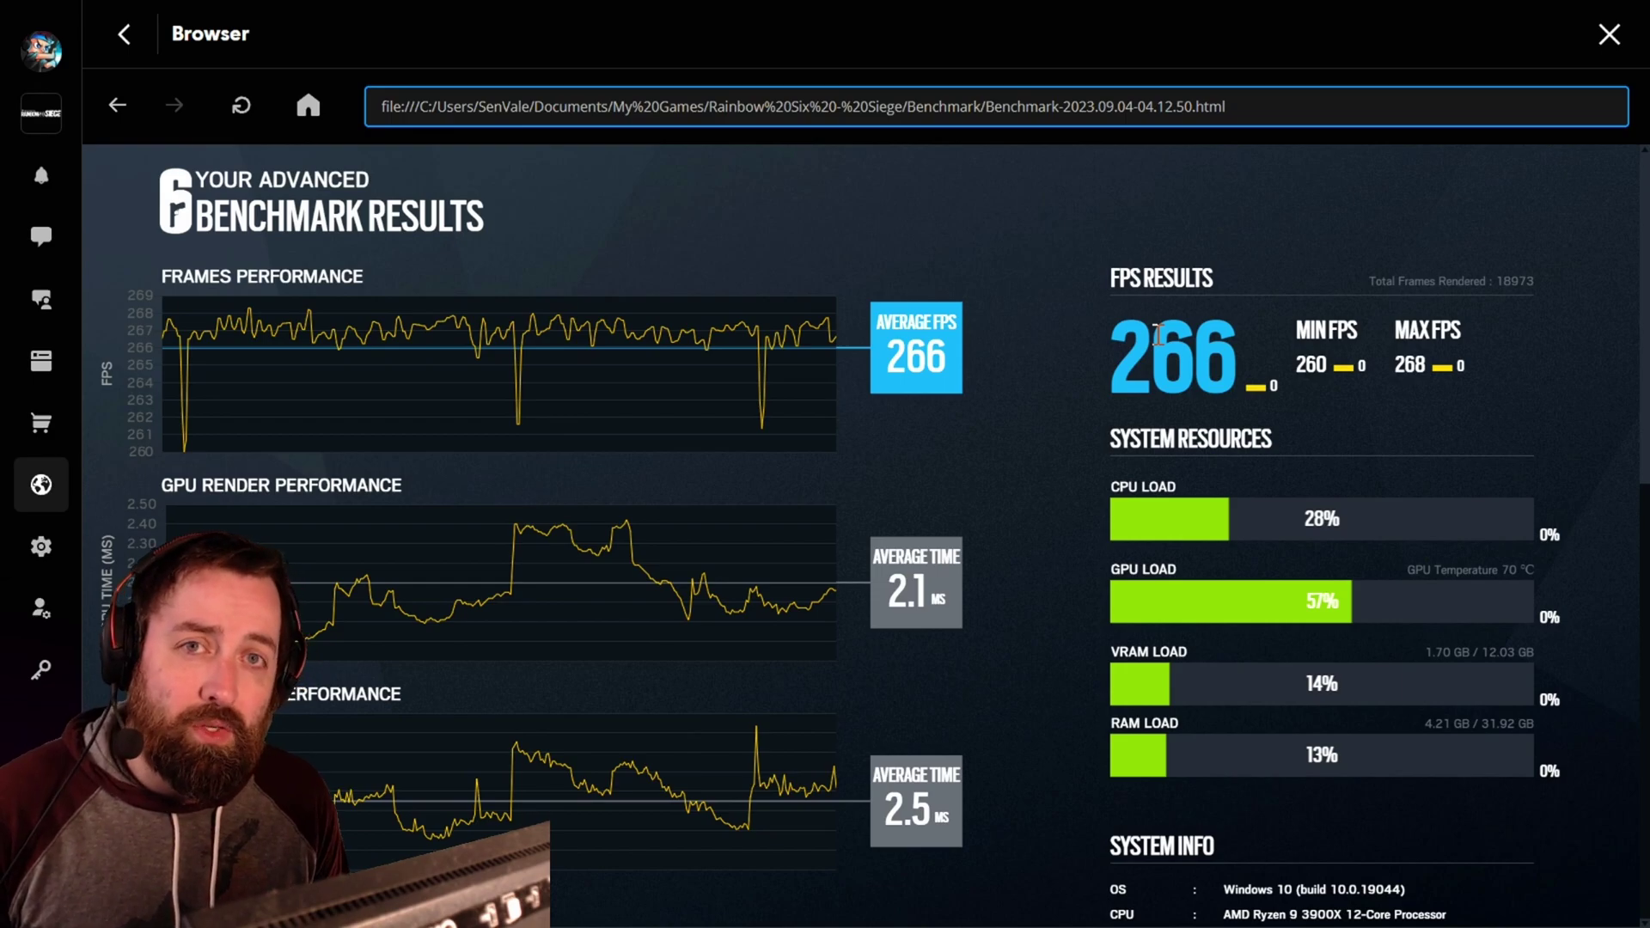
- Open GameSettings.ini from the profile folder dated 5/9/2020 inside Documents > My Games > Rainbow Six - Siege
mouse_move(725, 431)
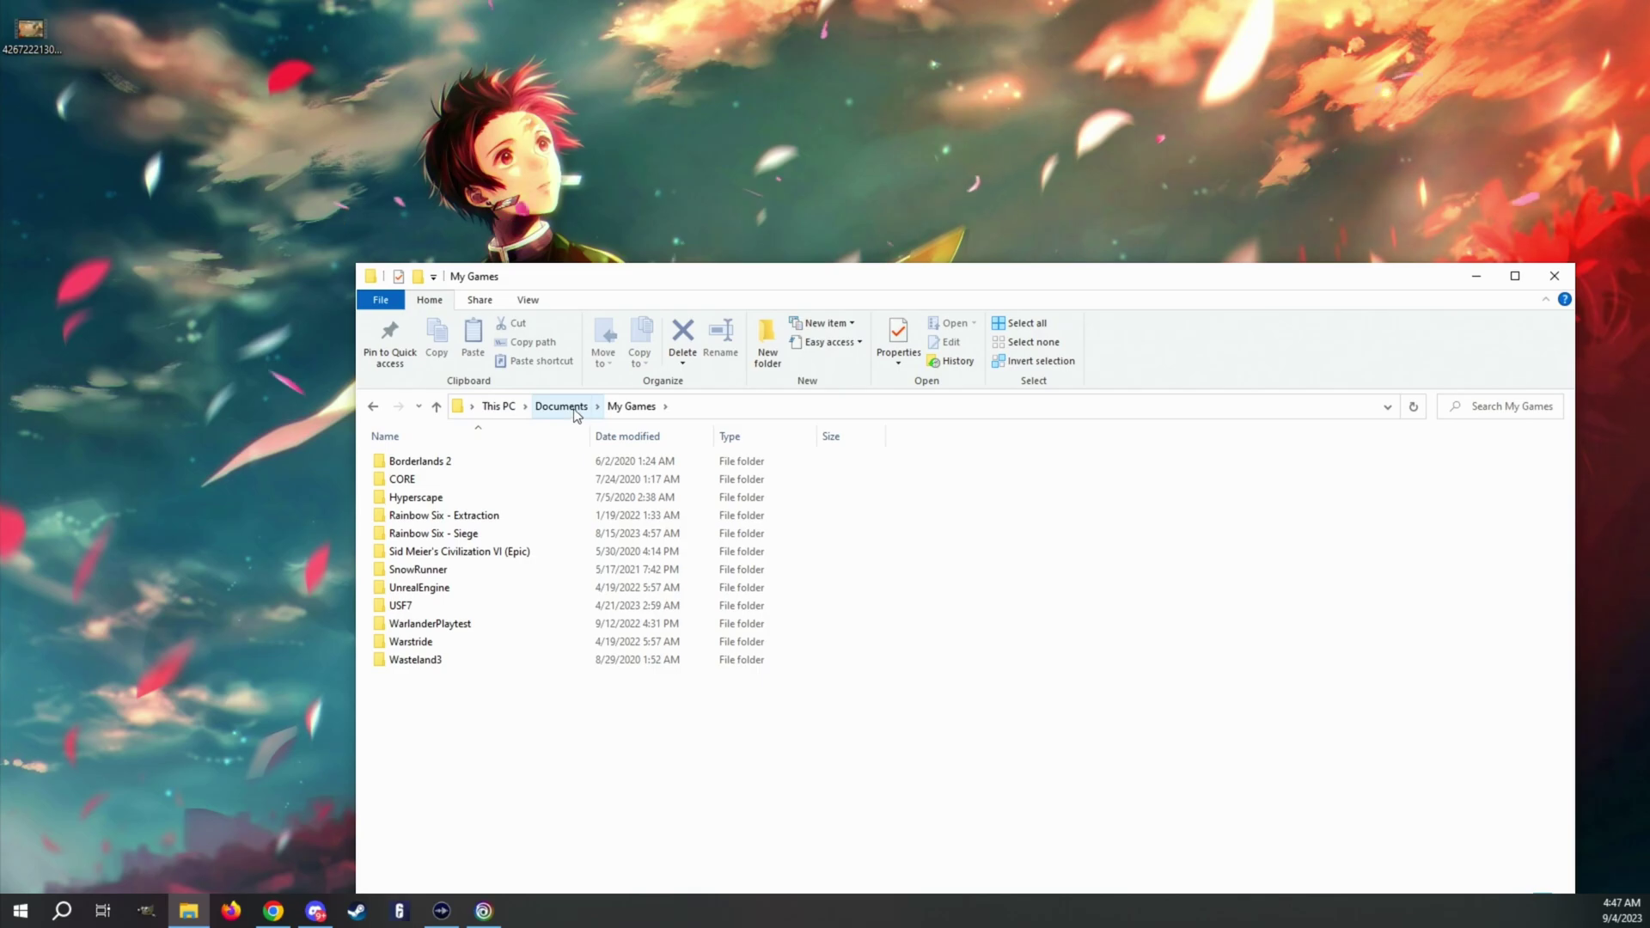
double_click(453, 534)
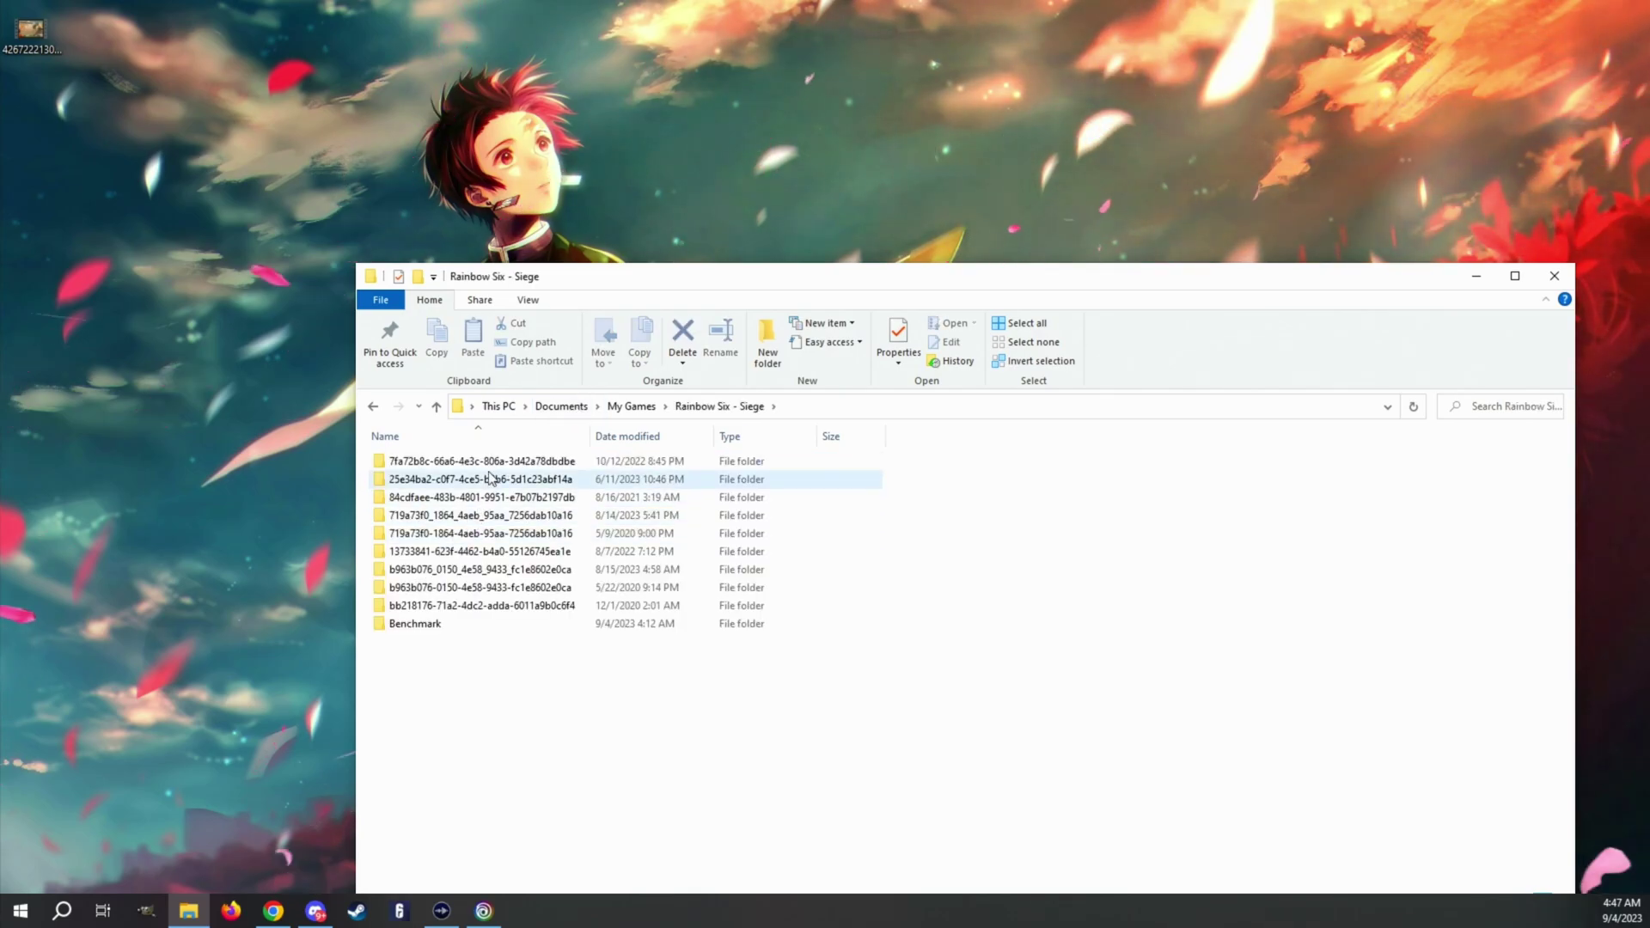
click(478, 541)
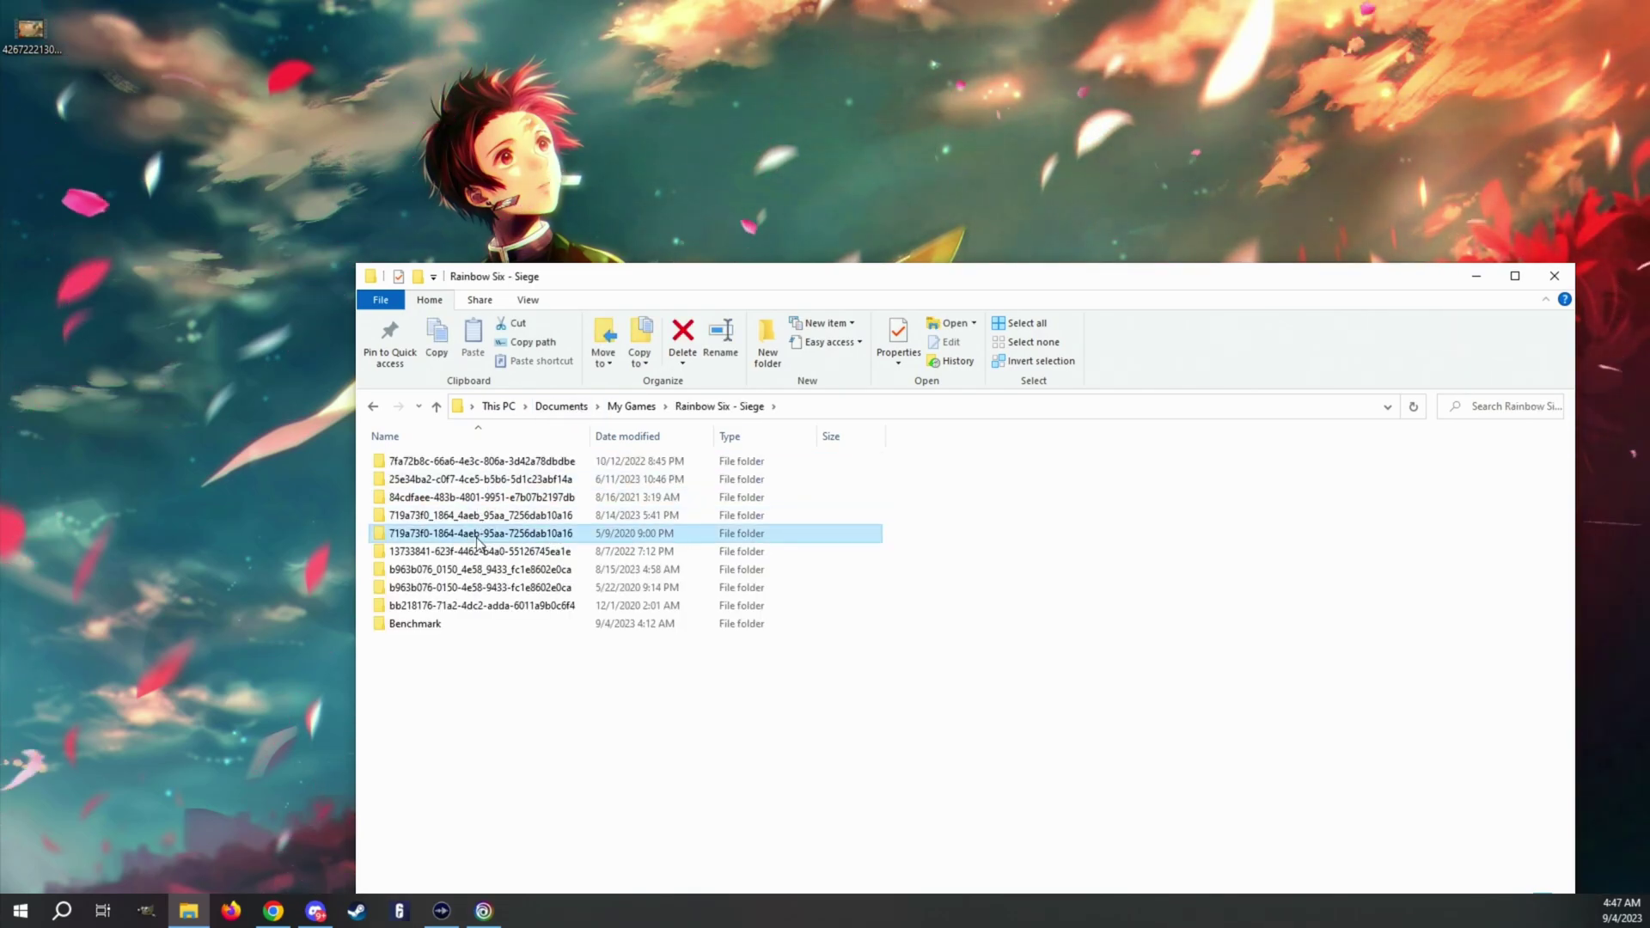
key(F2)
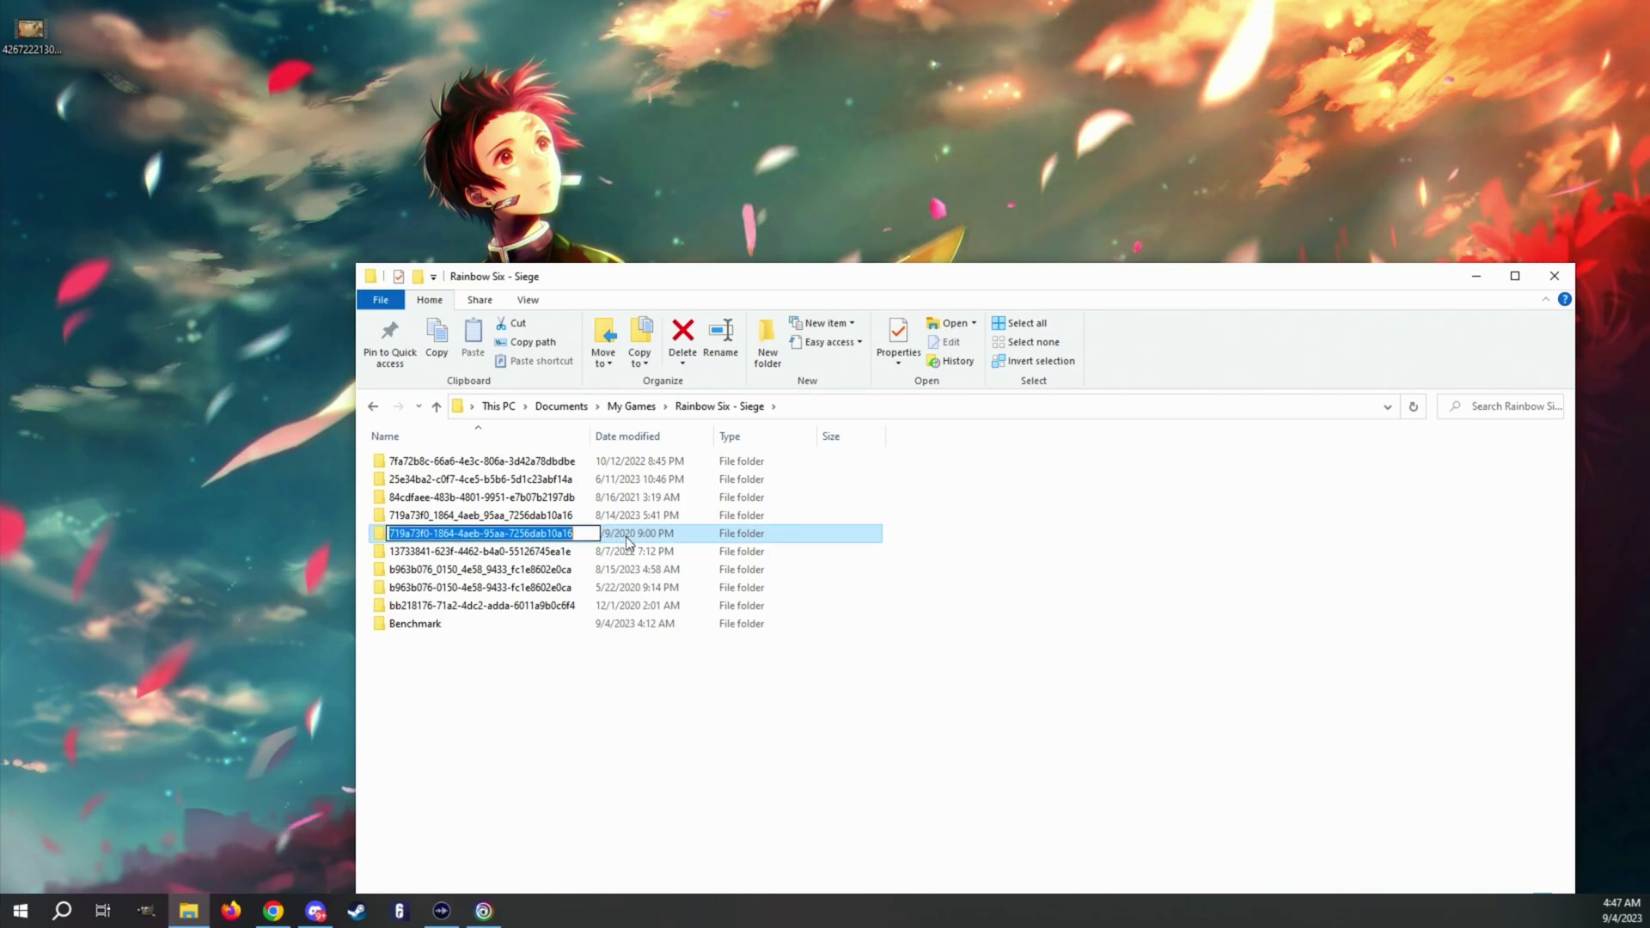
key(Escape)
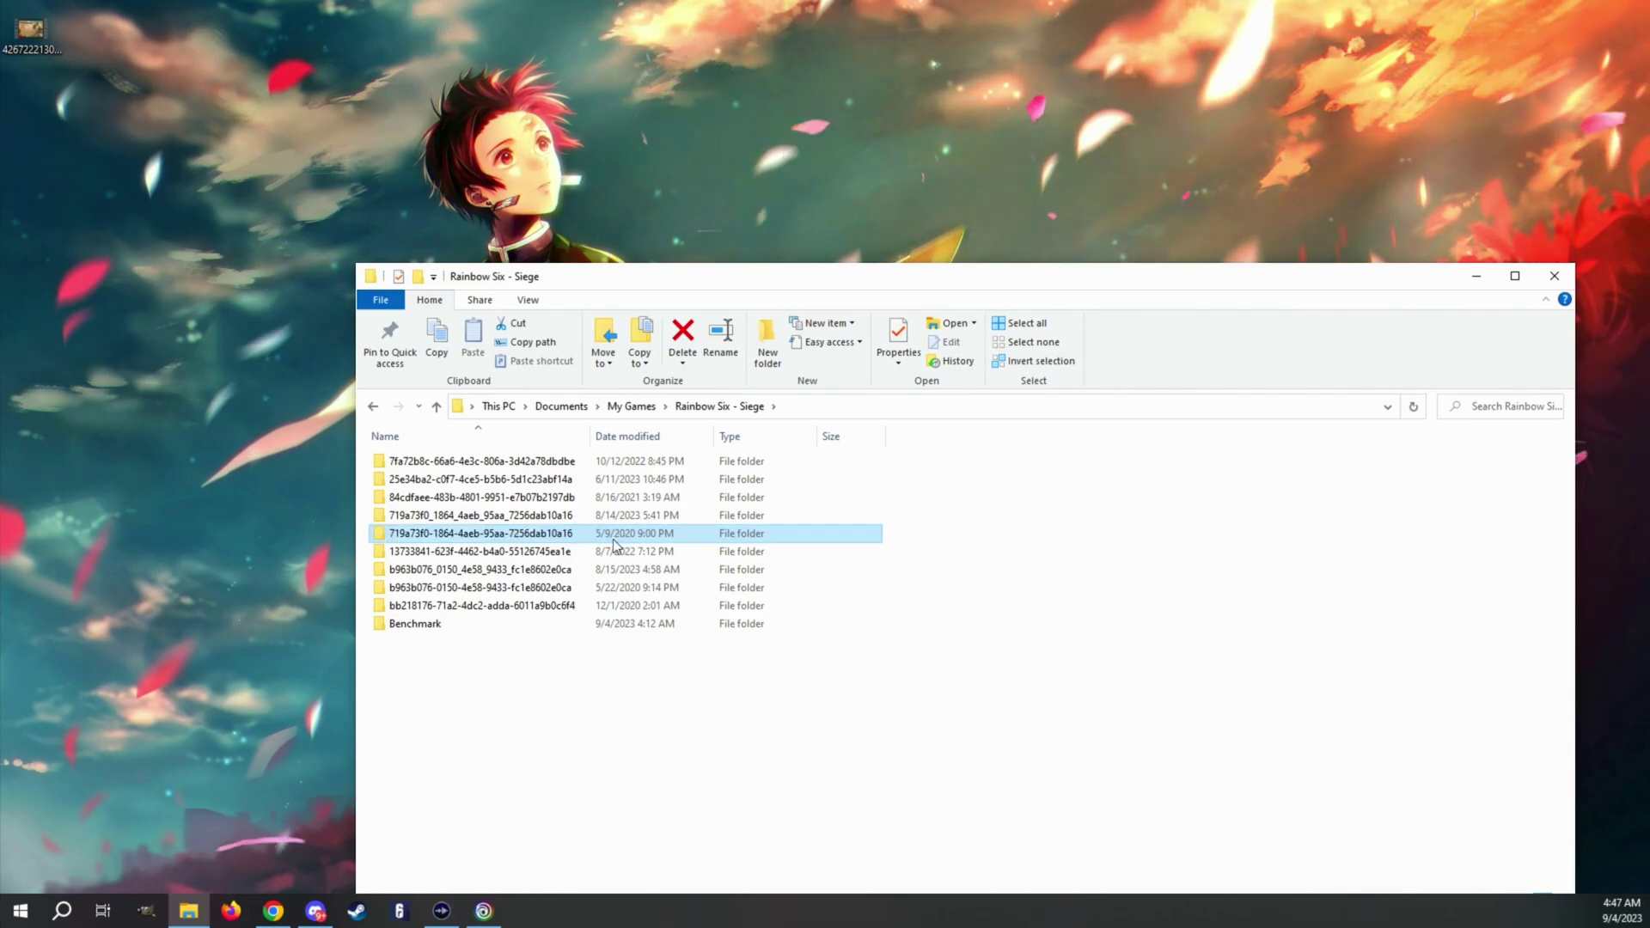
double_click(523, 540)
click(446, 465)
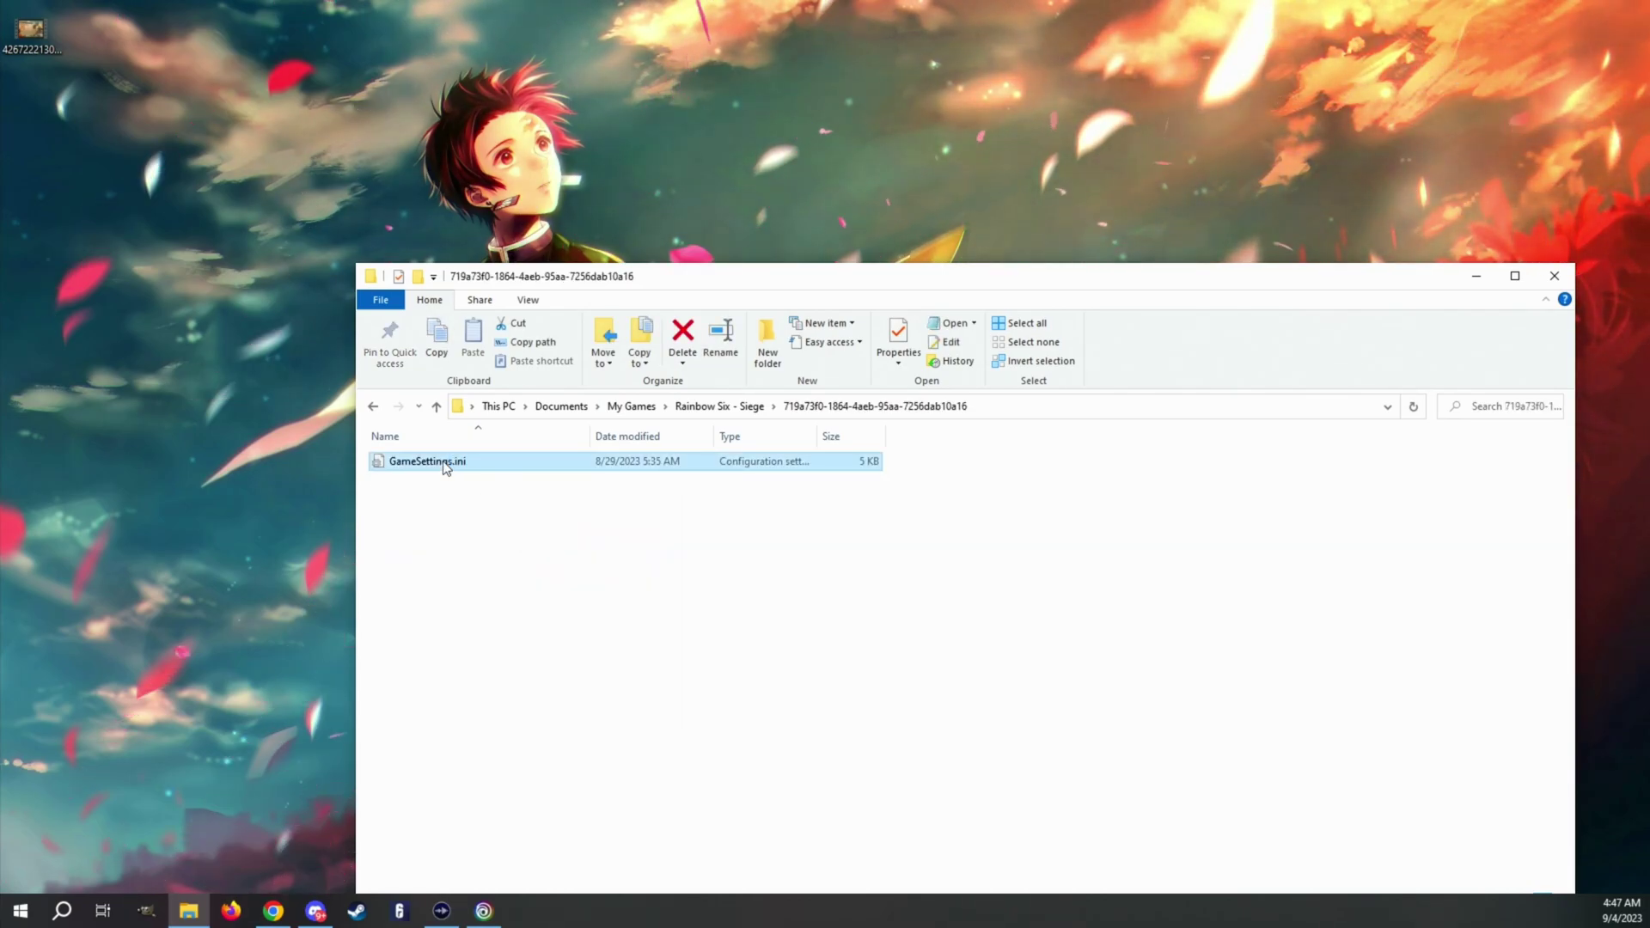
double_click(445, 463)
drag(720, 249, 724, 237)
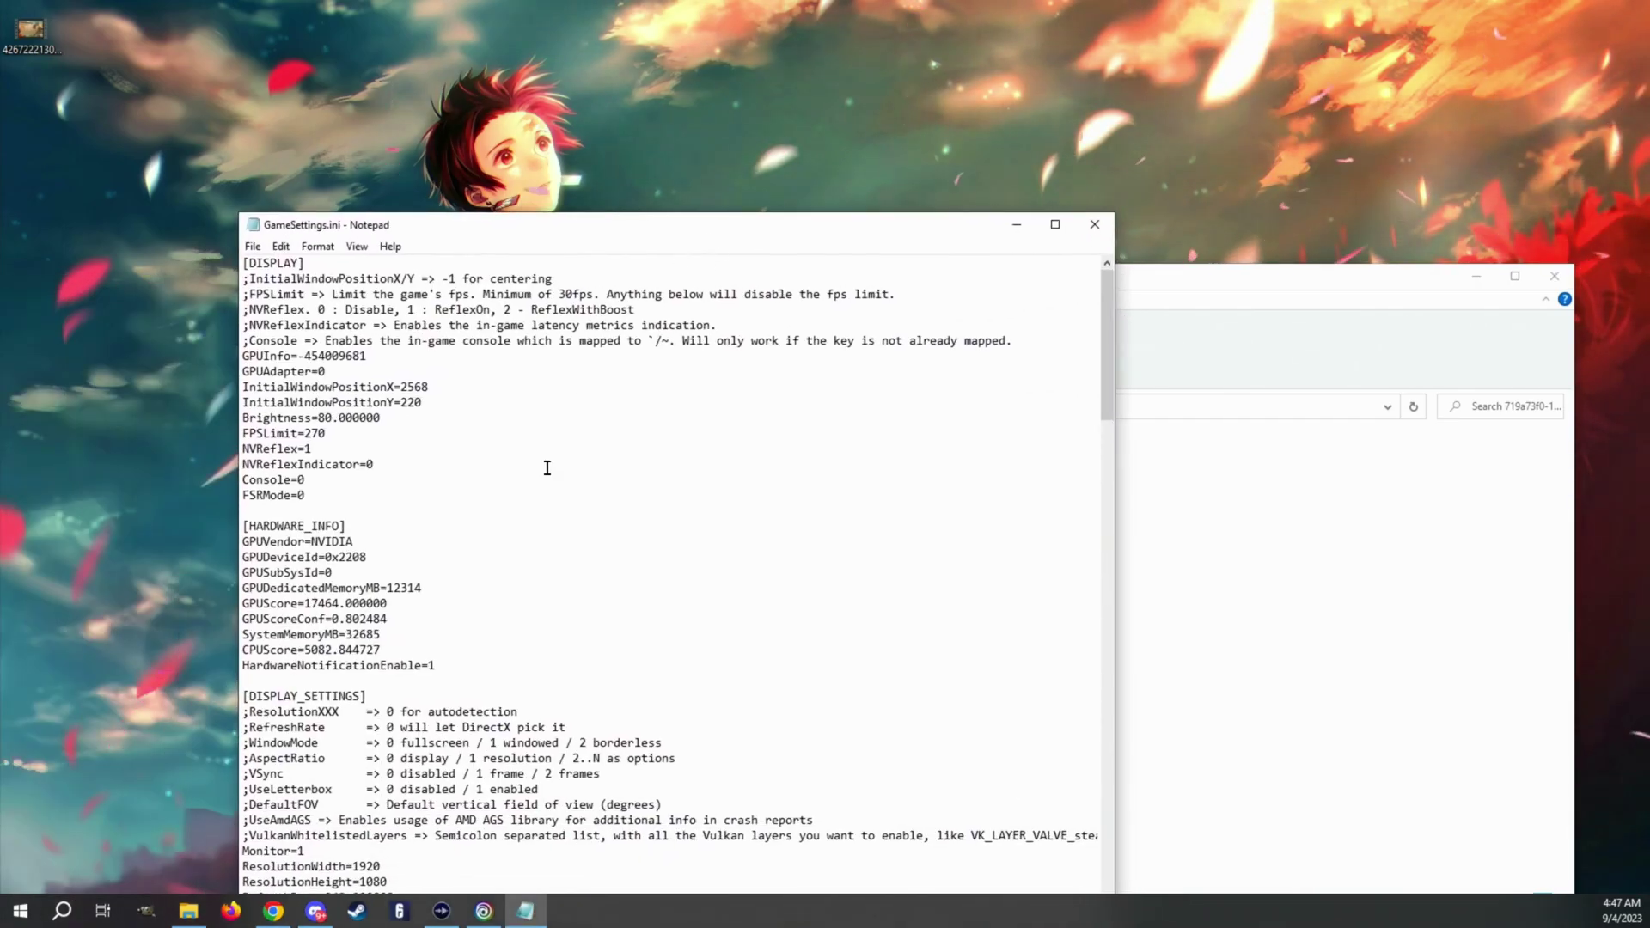
- Examine the FPSLimit entry and its value in the DISPLAY section of GameSettings.ini
scroll(542, 464, down, 3)
scroll(458, 496, up, 3)
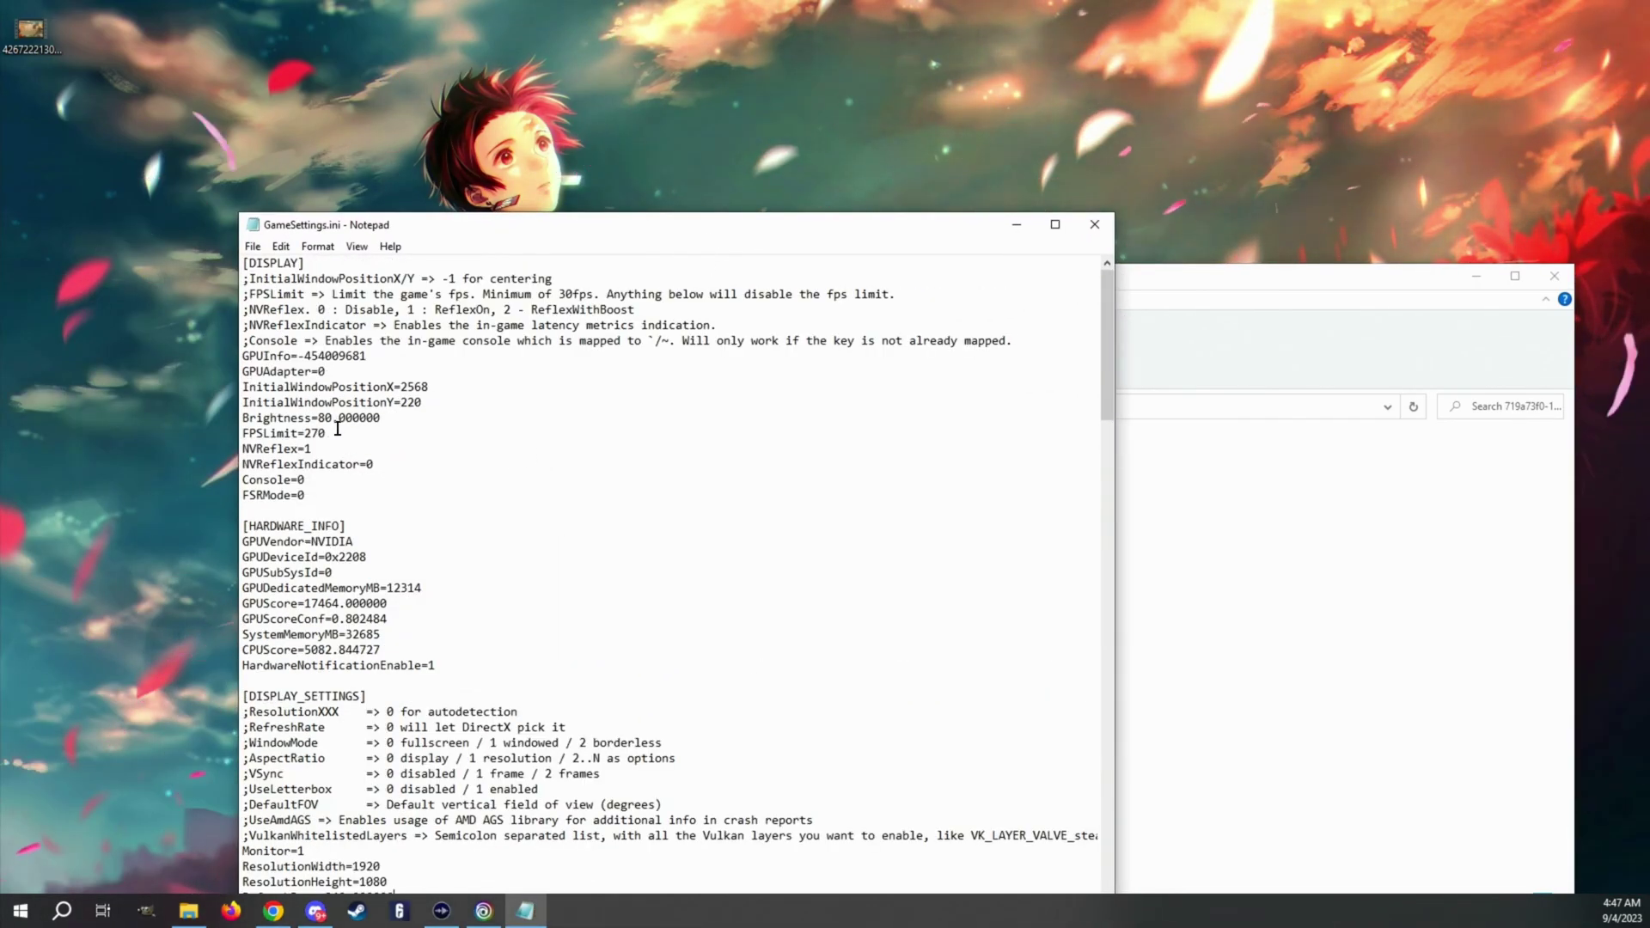
drag(244, 433, 327, 433)
click(348, 436)
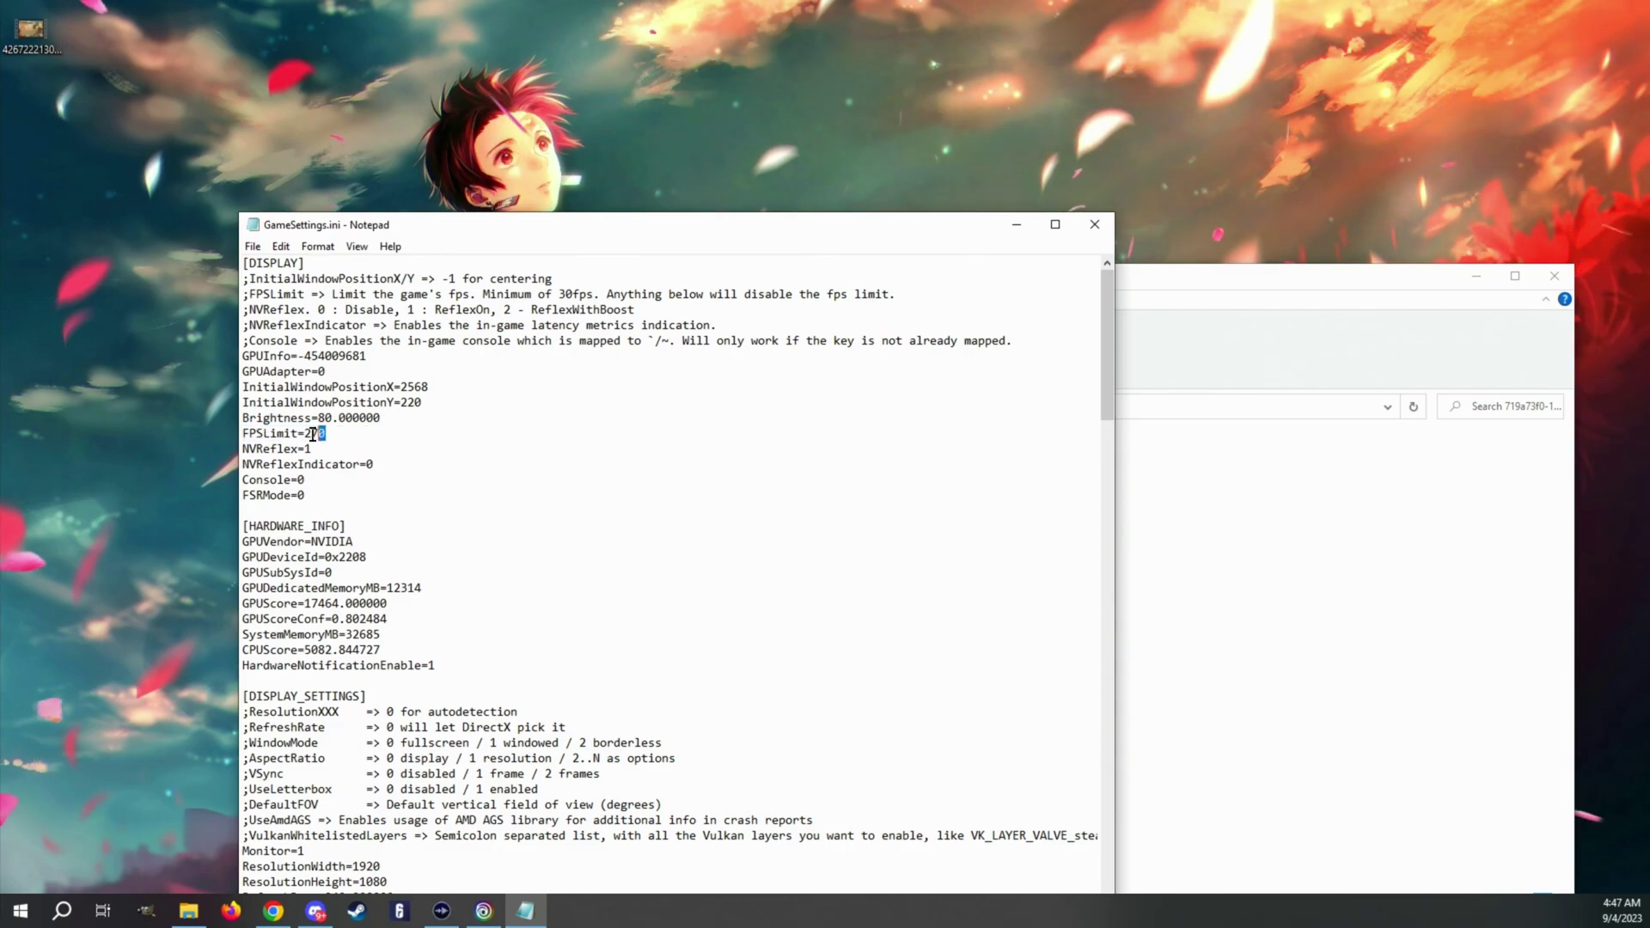
double_click(315, 434)
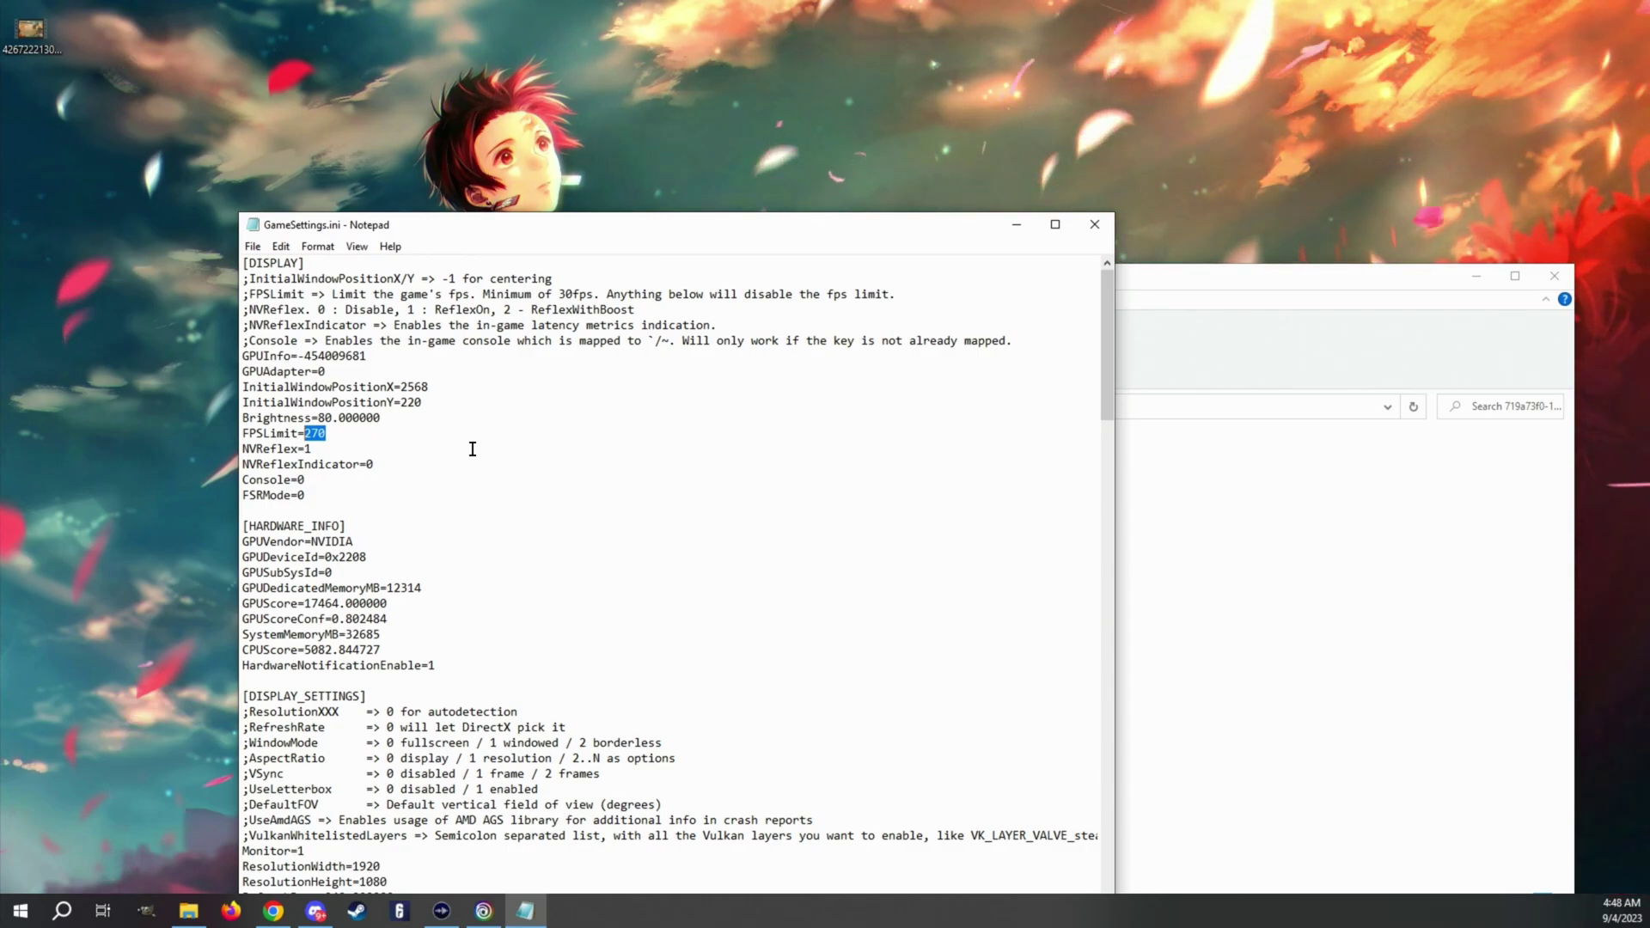
click(351, 442)
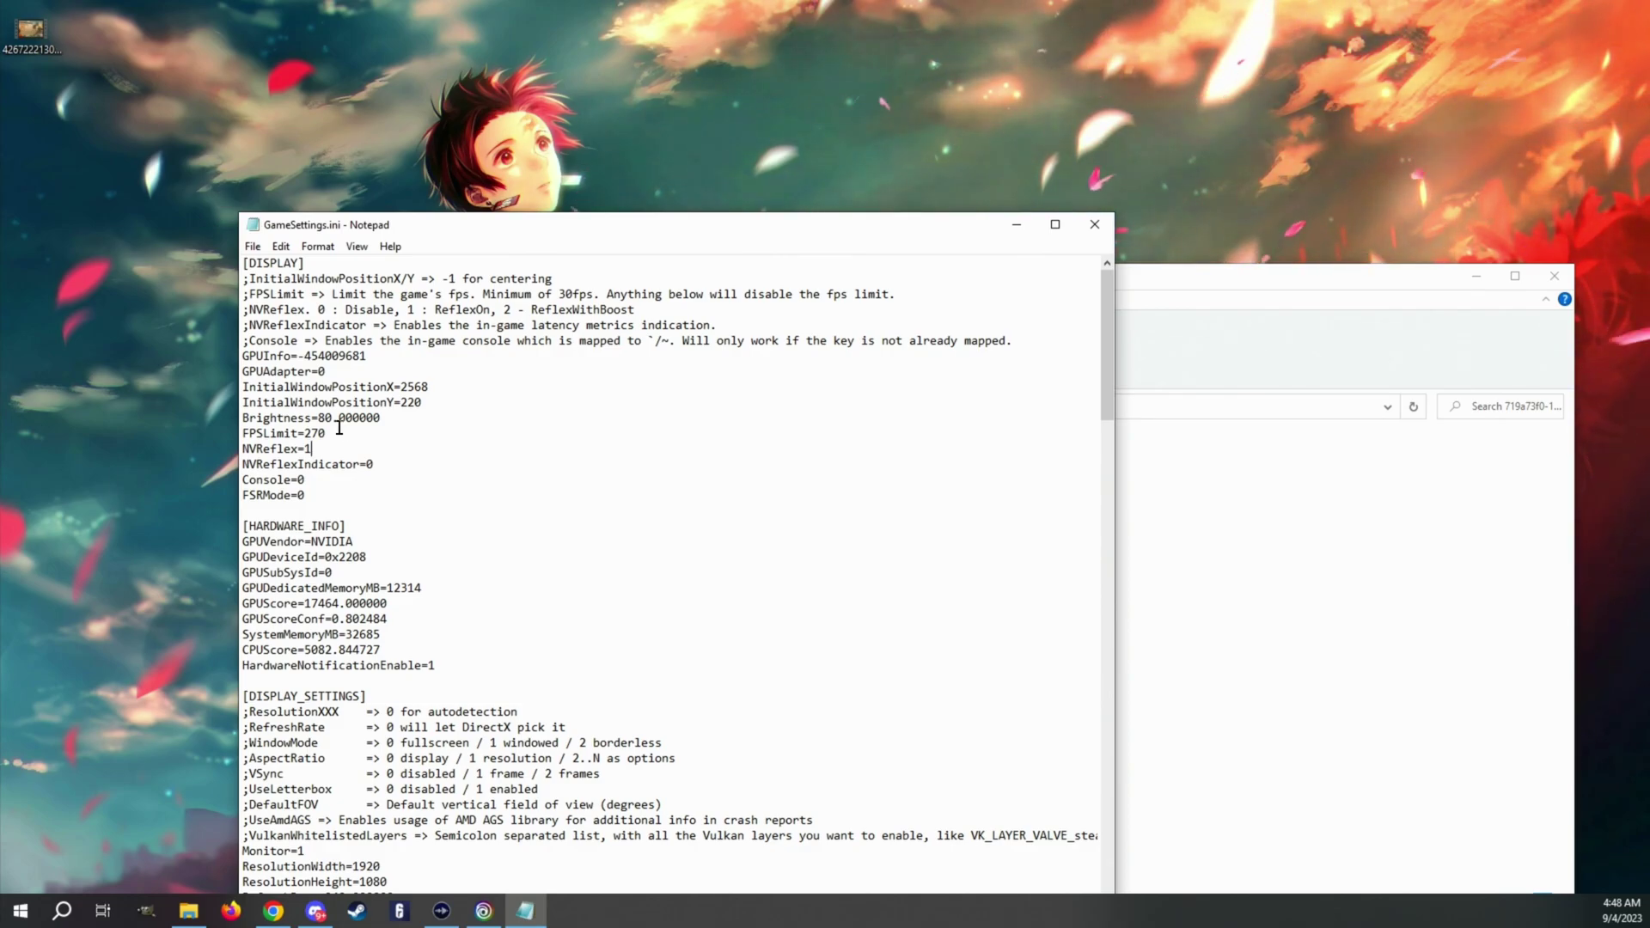
click(323, 433)
double_click(321, 434)
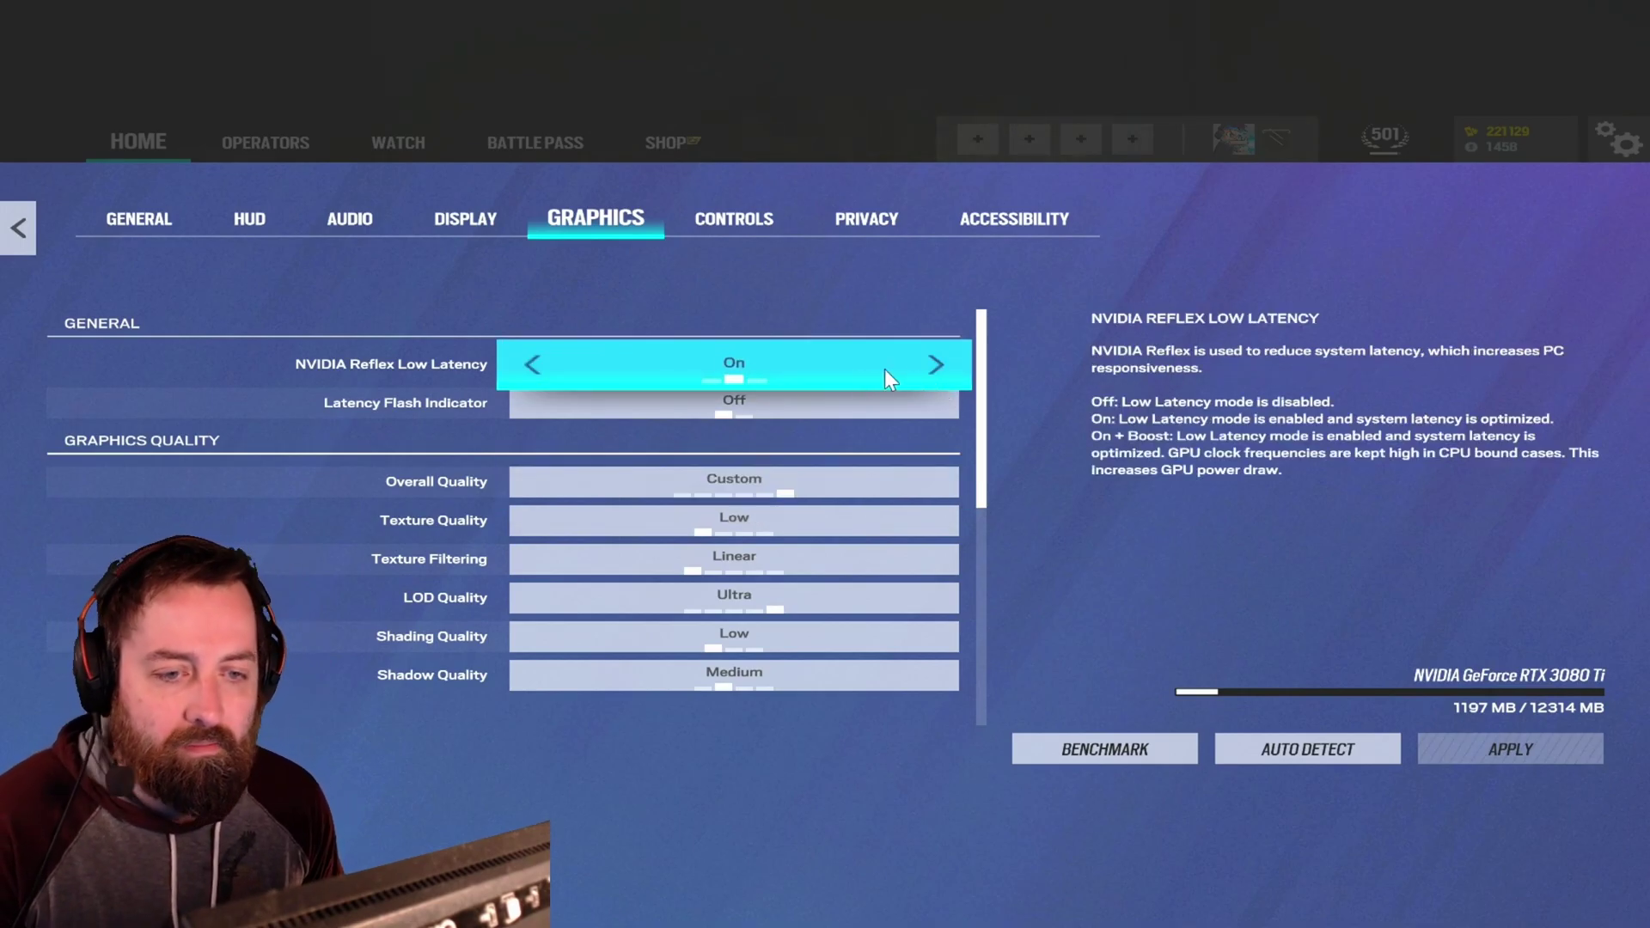
- In the Rainbow Six Siege graphics options, try NVIDIA Reflex Low Latency at On + Boost and Off, and return it to On
click(932, 363)
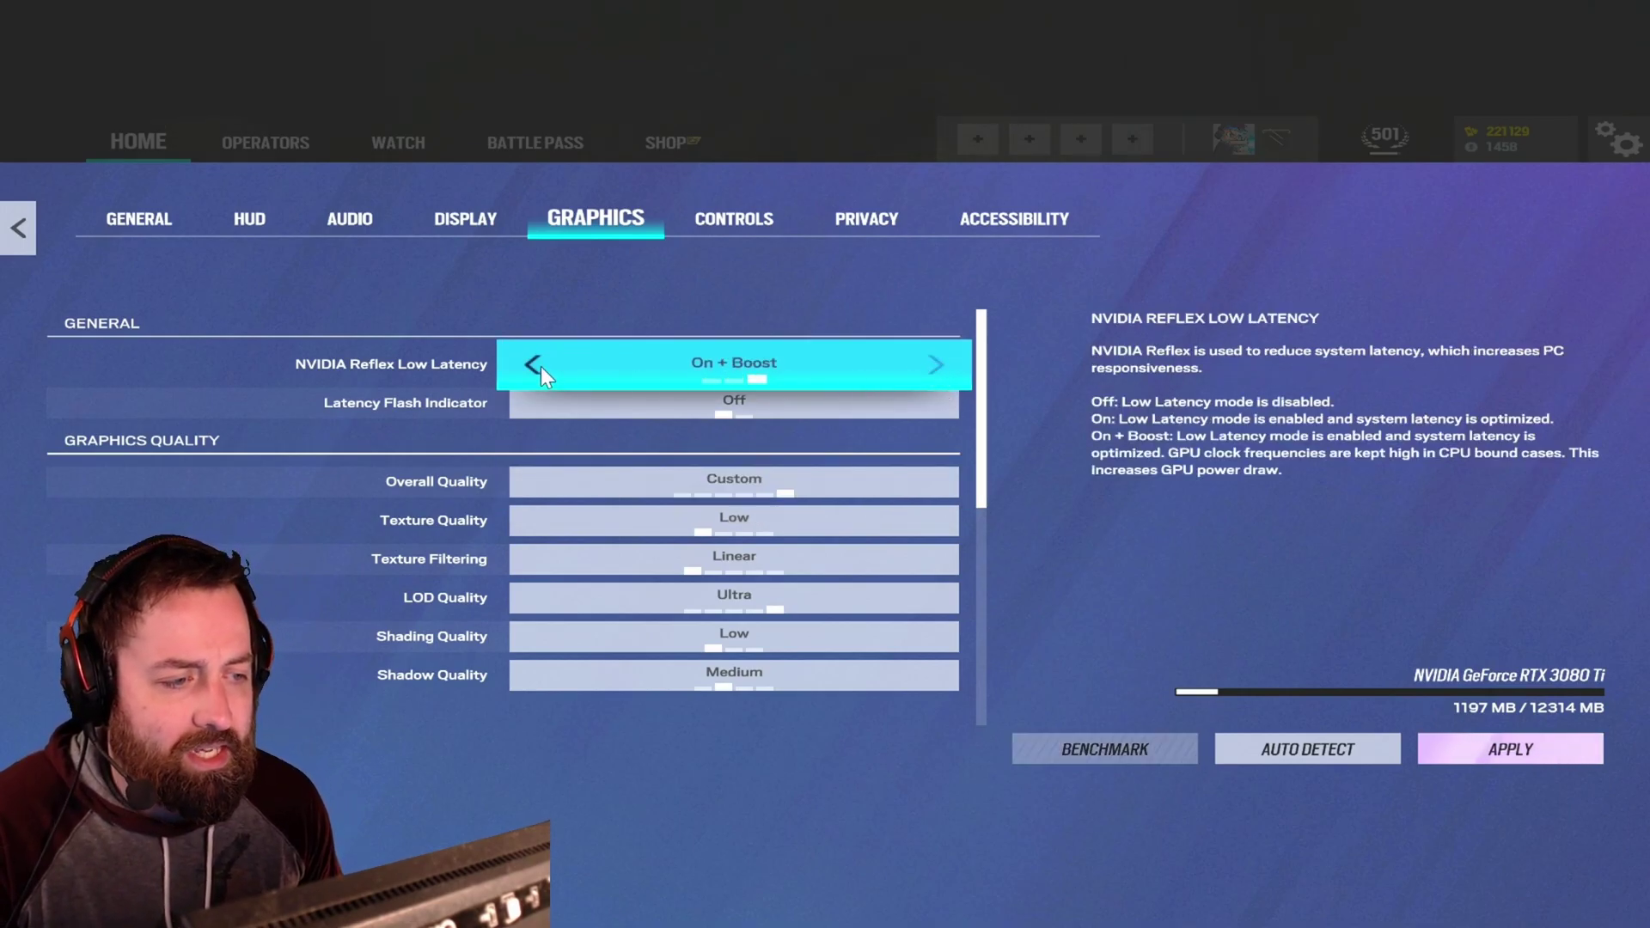
click(542, 366)
click(542, 365)
click(932, 366)
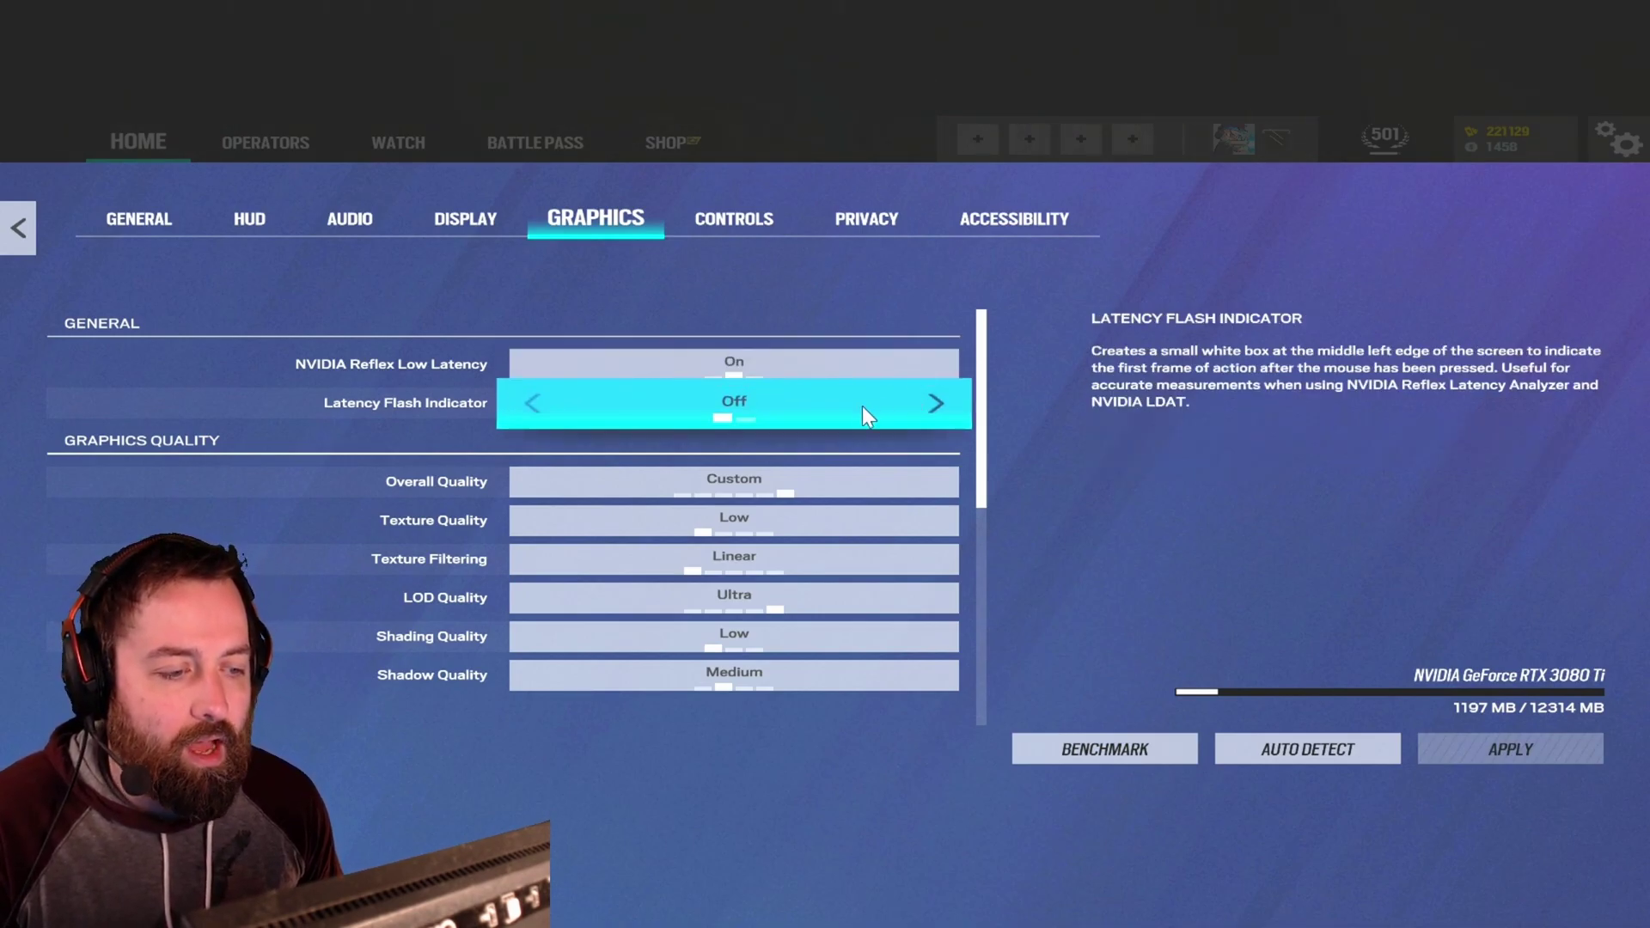
- Review the graphics quality options from texture quality through NVIDIA DLSS, anti-aliasing and render scaling
scroll(863, 406, down, 3)
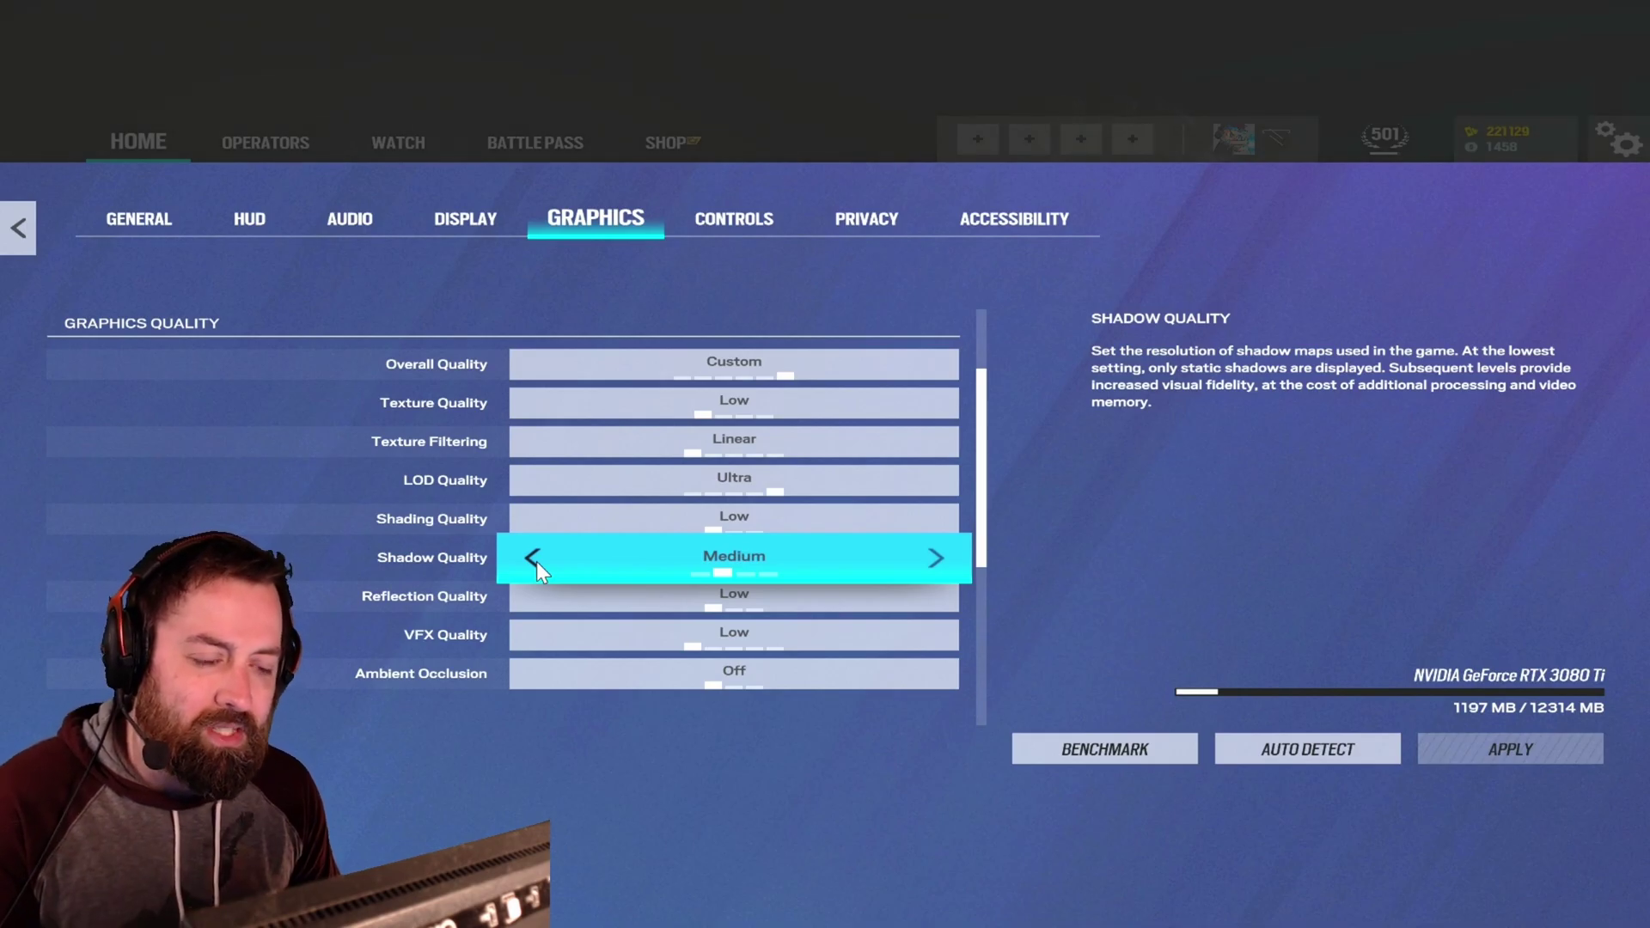
scroll(559, 557, down, 1)
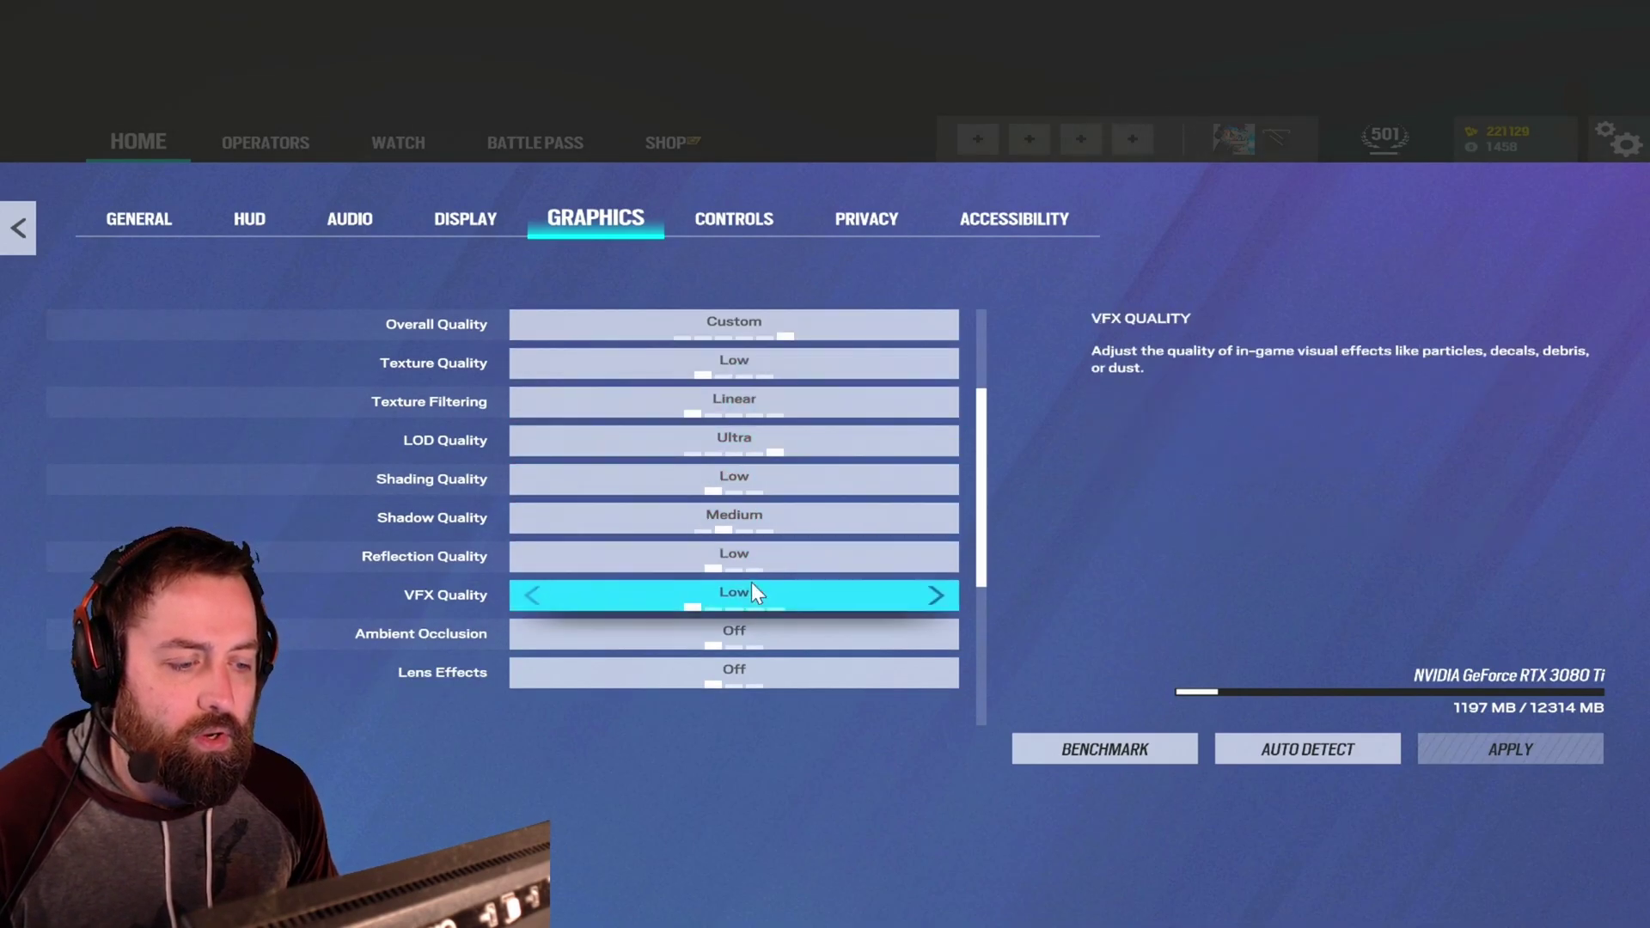
scroll(753, 585, down, 6)
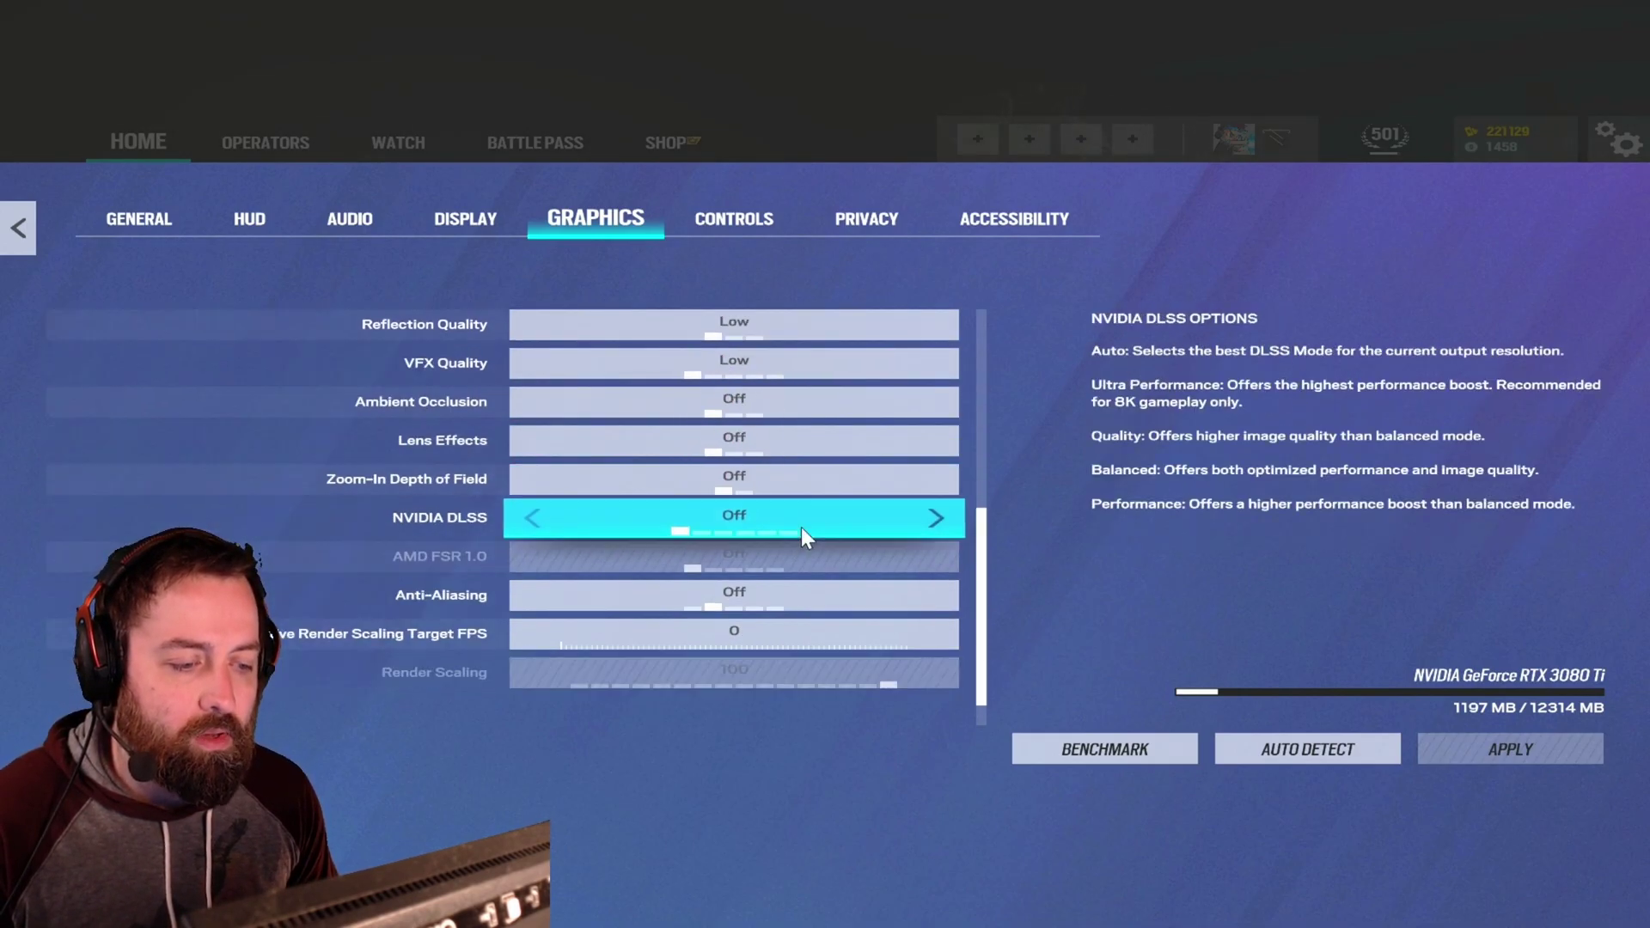
scroll(805, 520, down, 1)
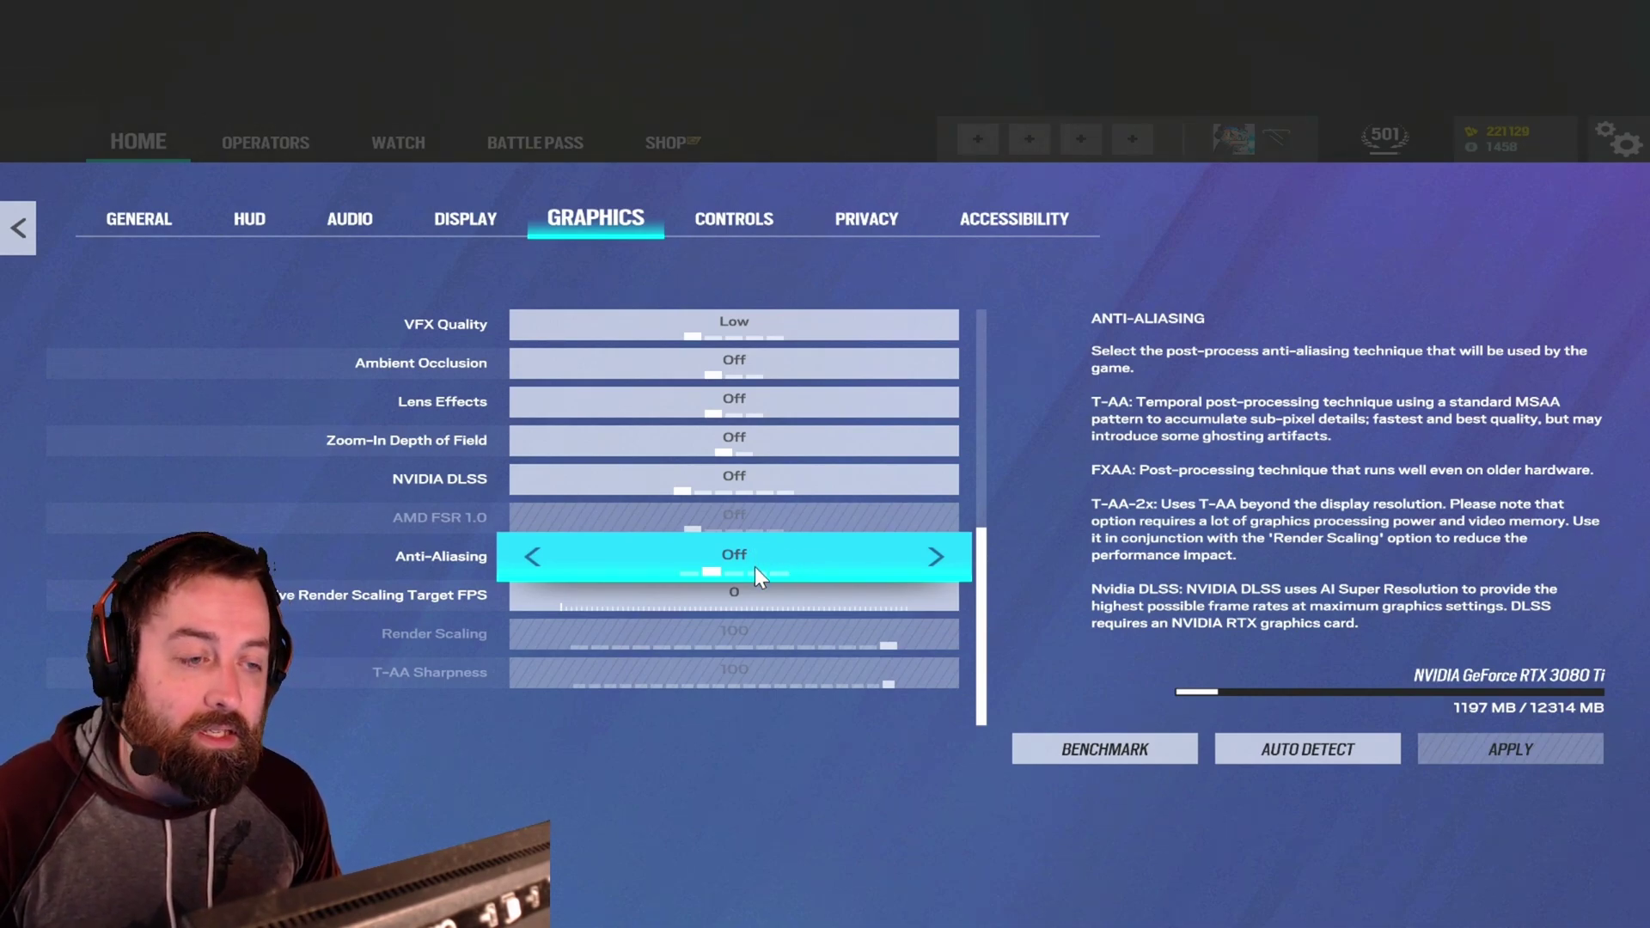
scroll(755, 565, up, 4)
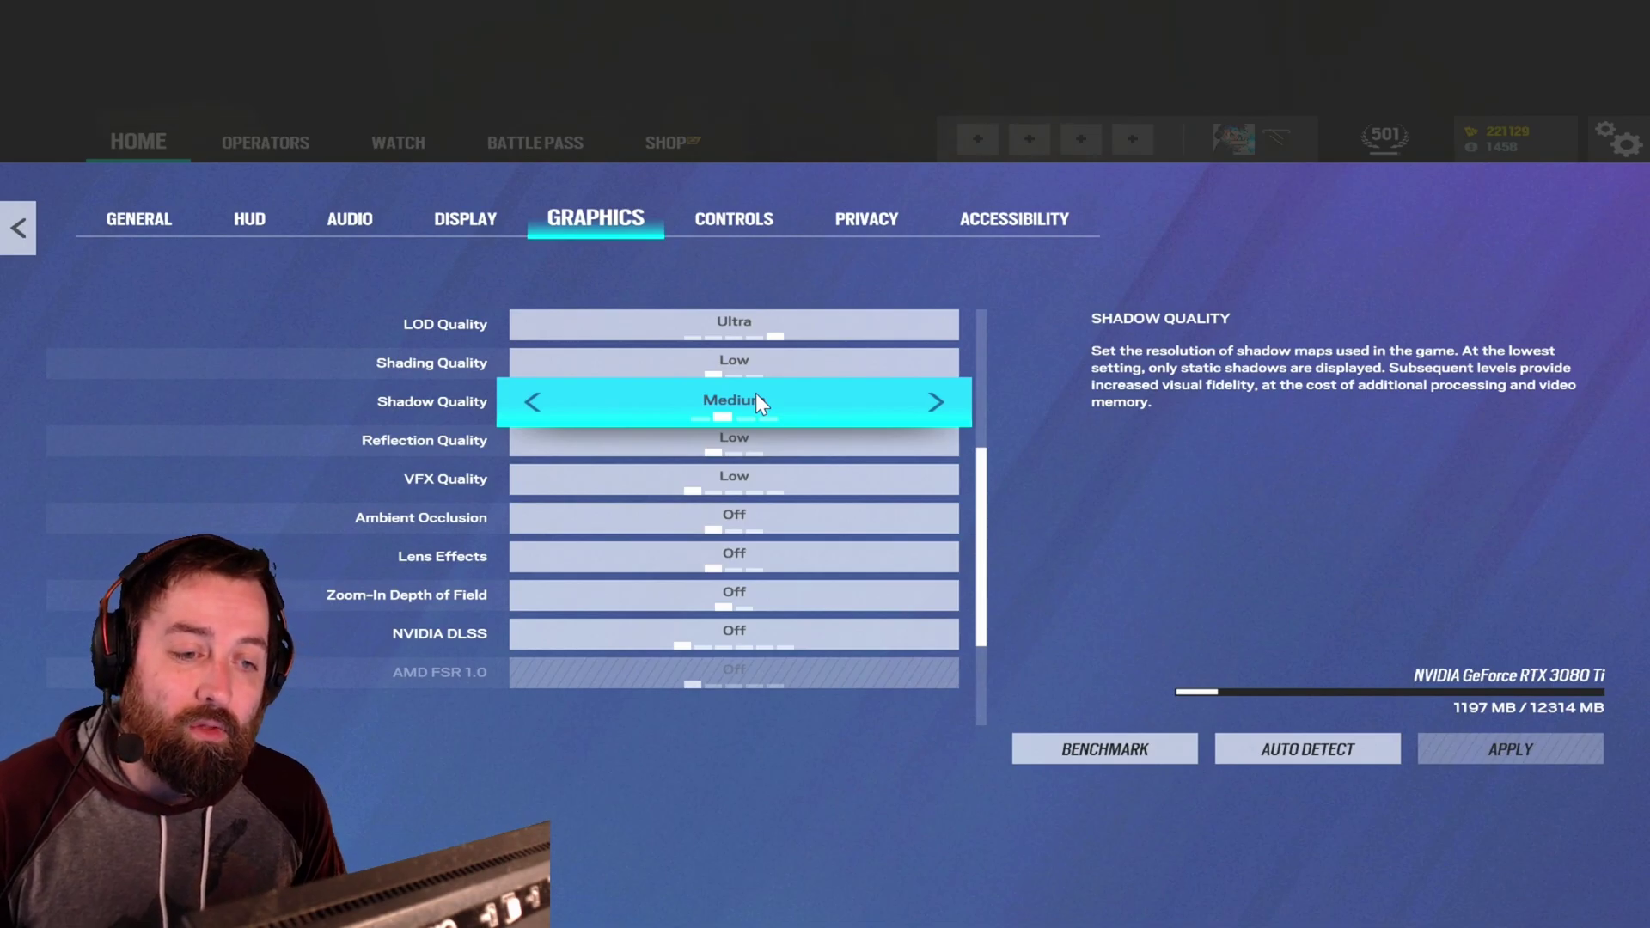
scroll(724, 471, up, 5)
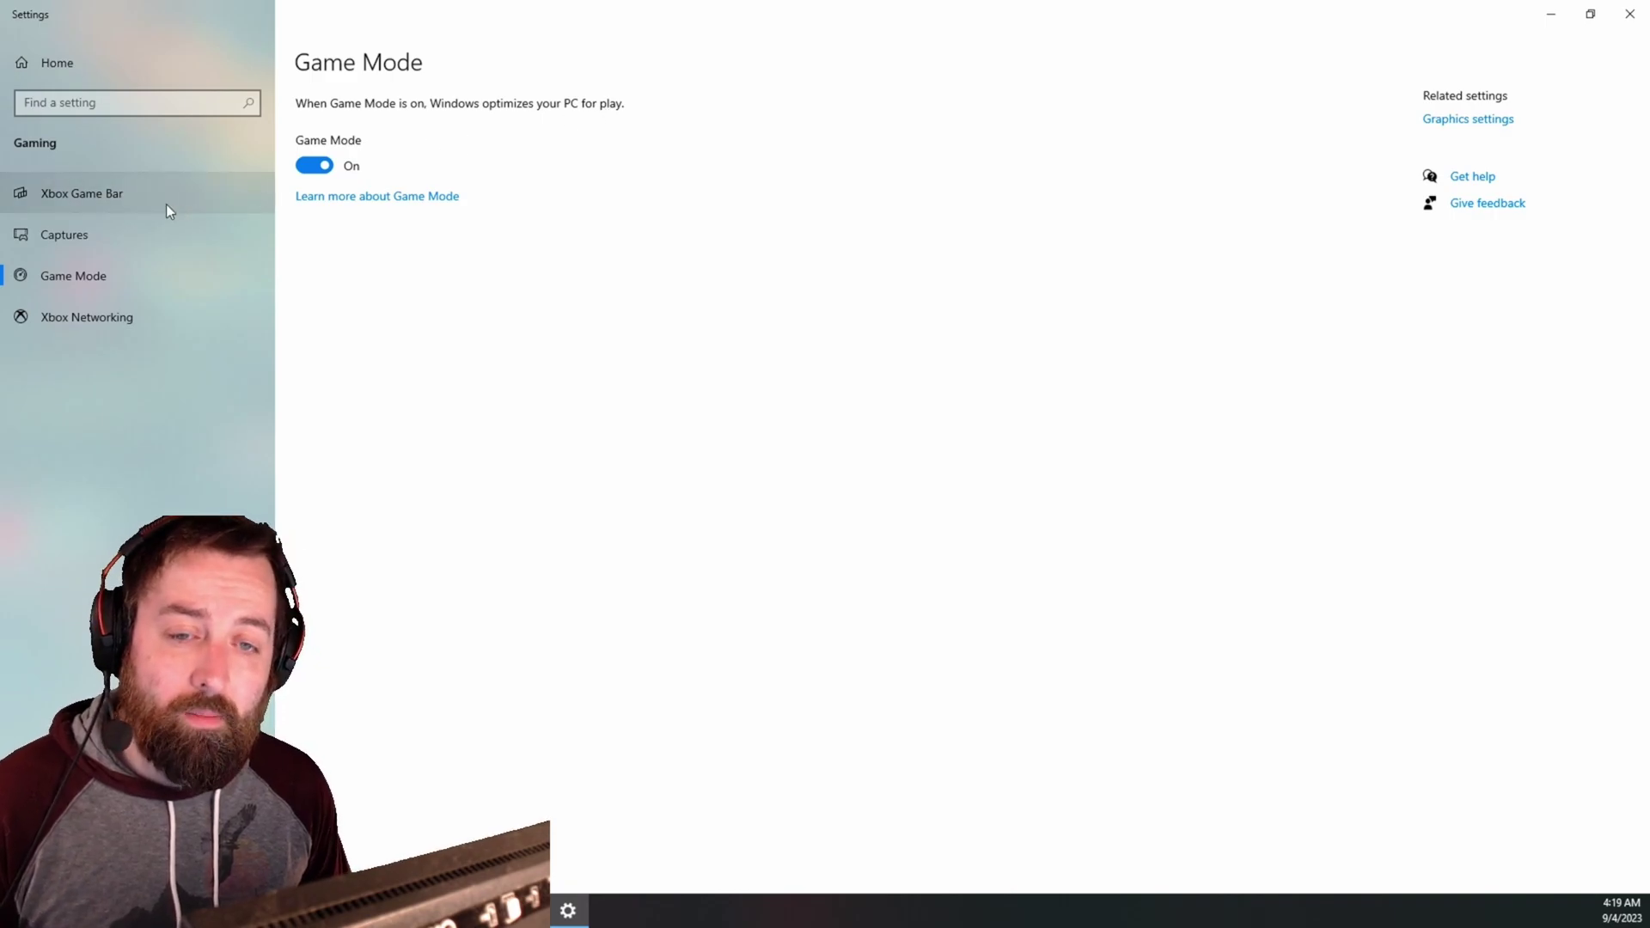
- In Windows Settings, check the Xbox Game Bar and Captures pages, and view the graphics preference for Rainbow Six without changing it
click(131, 203)
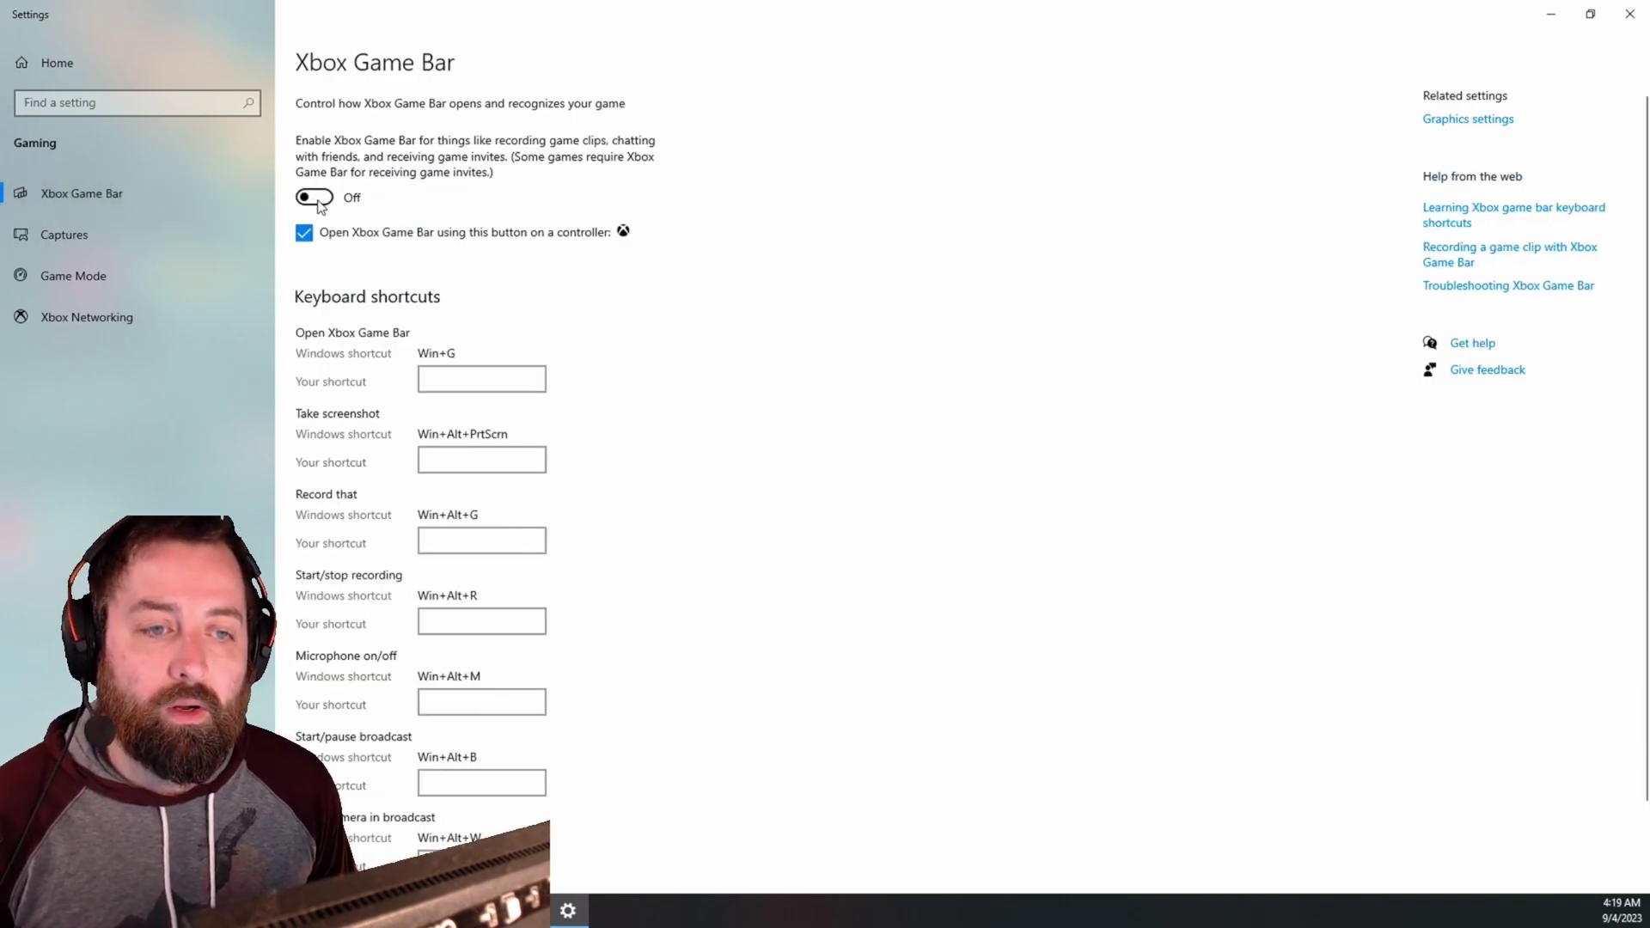
click(111, 244)
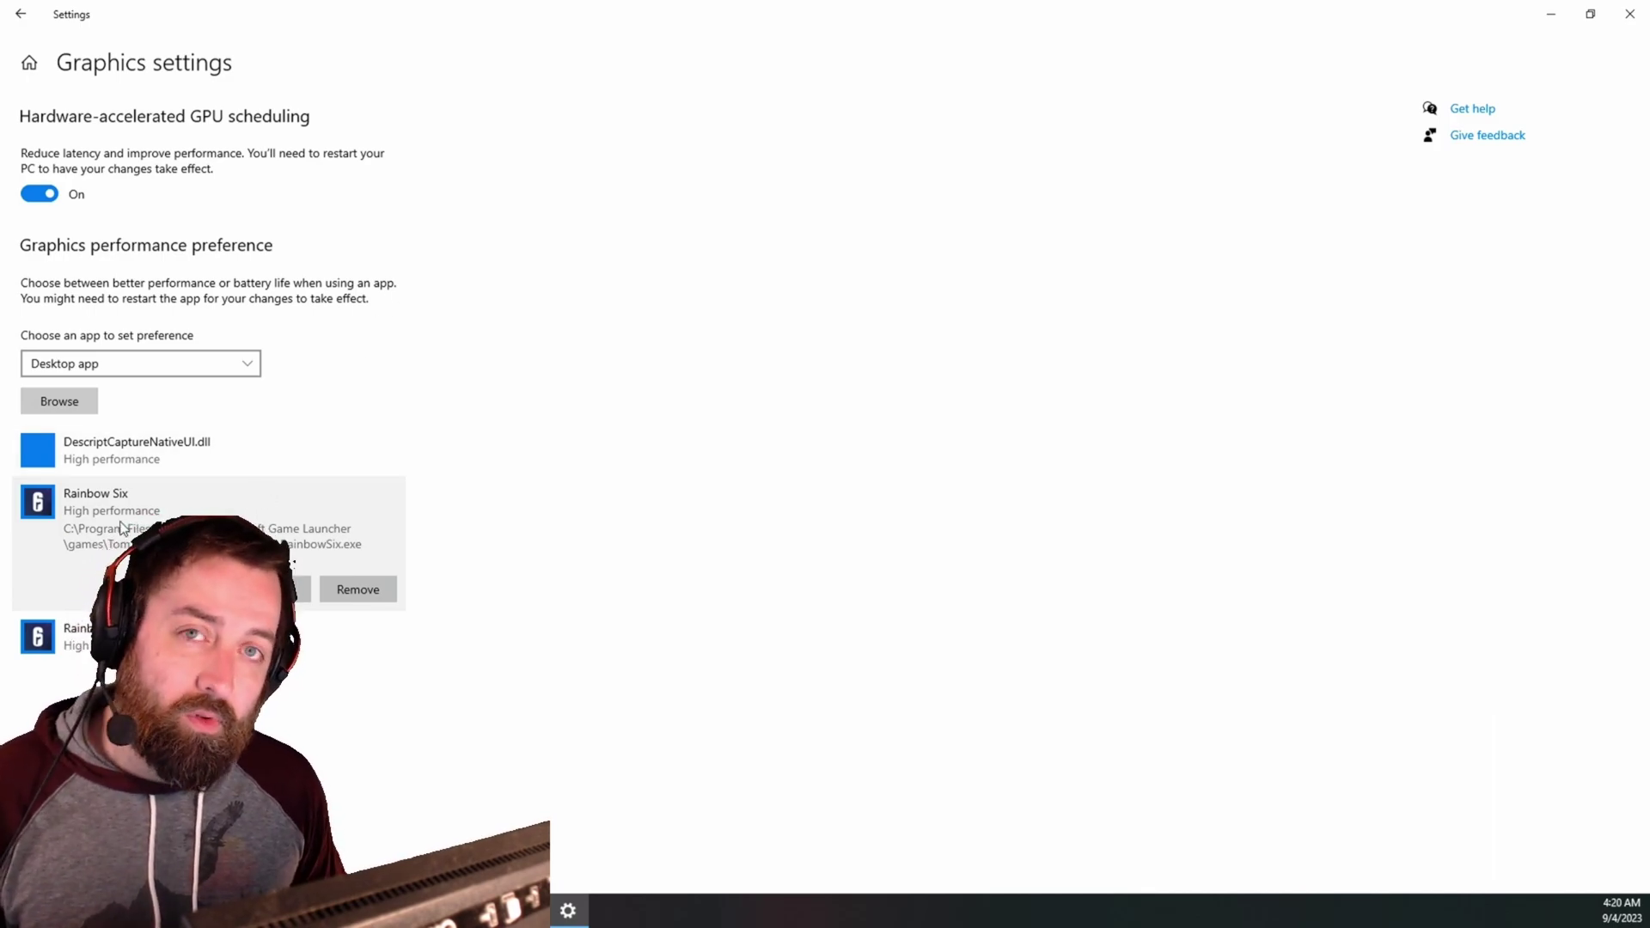
click(270, 590)
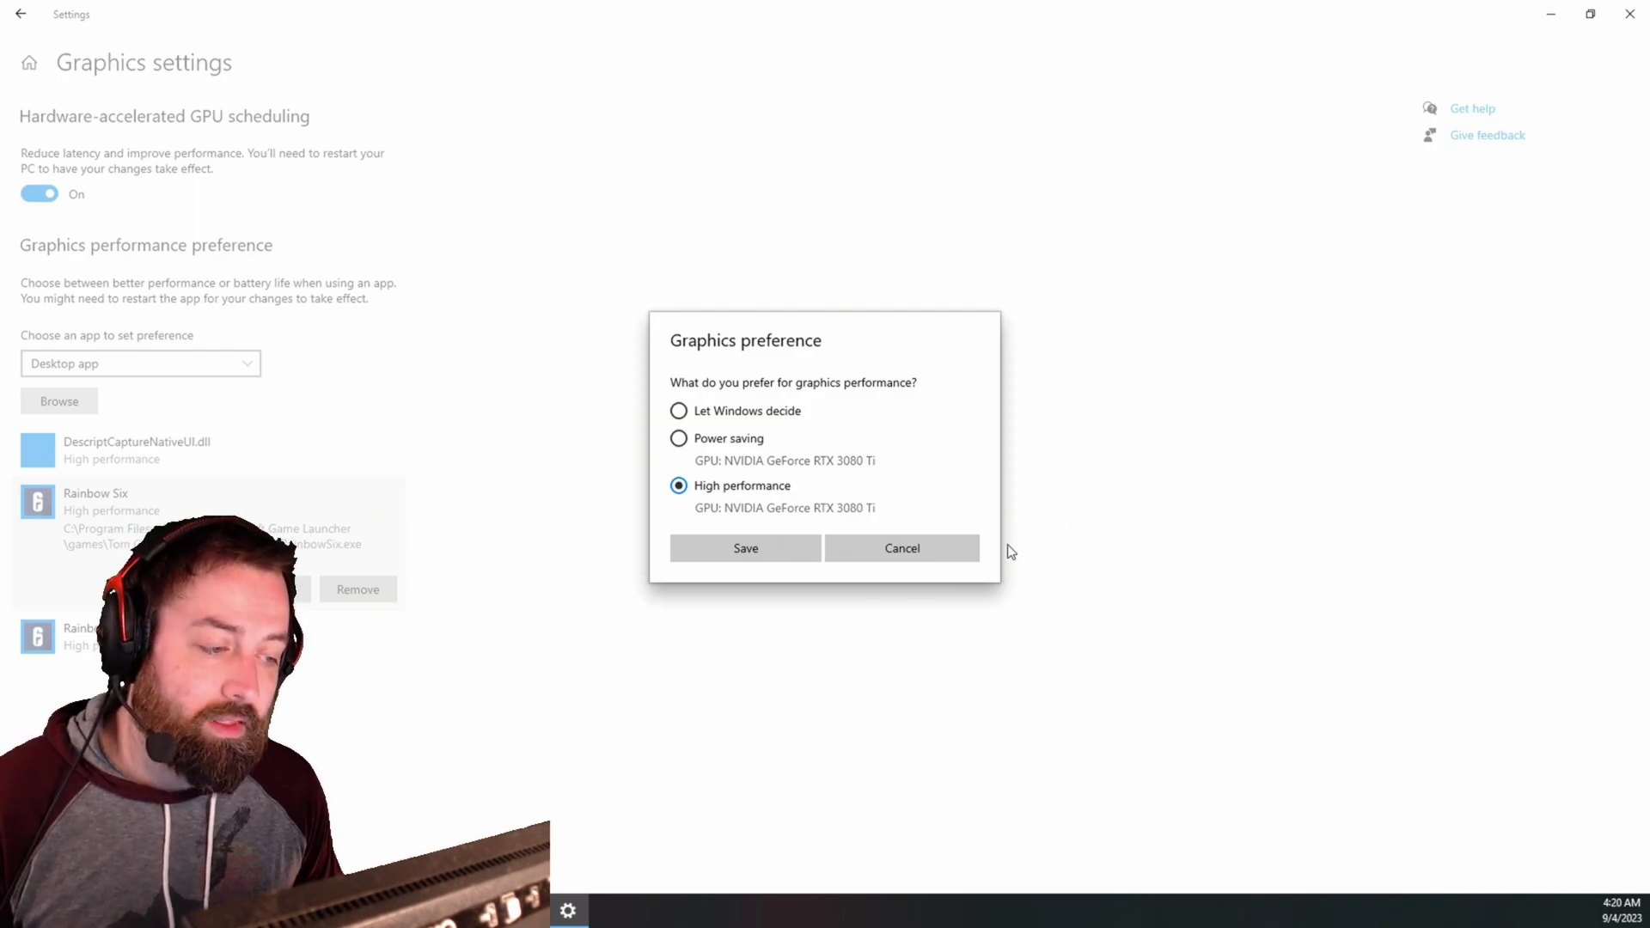
click(965, 549)
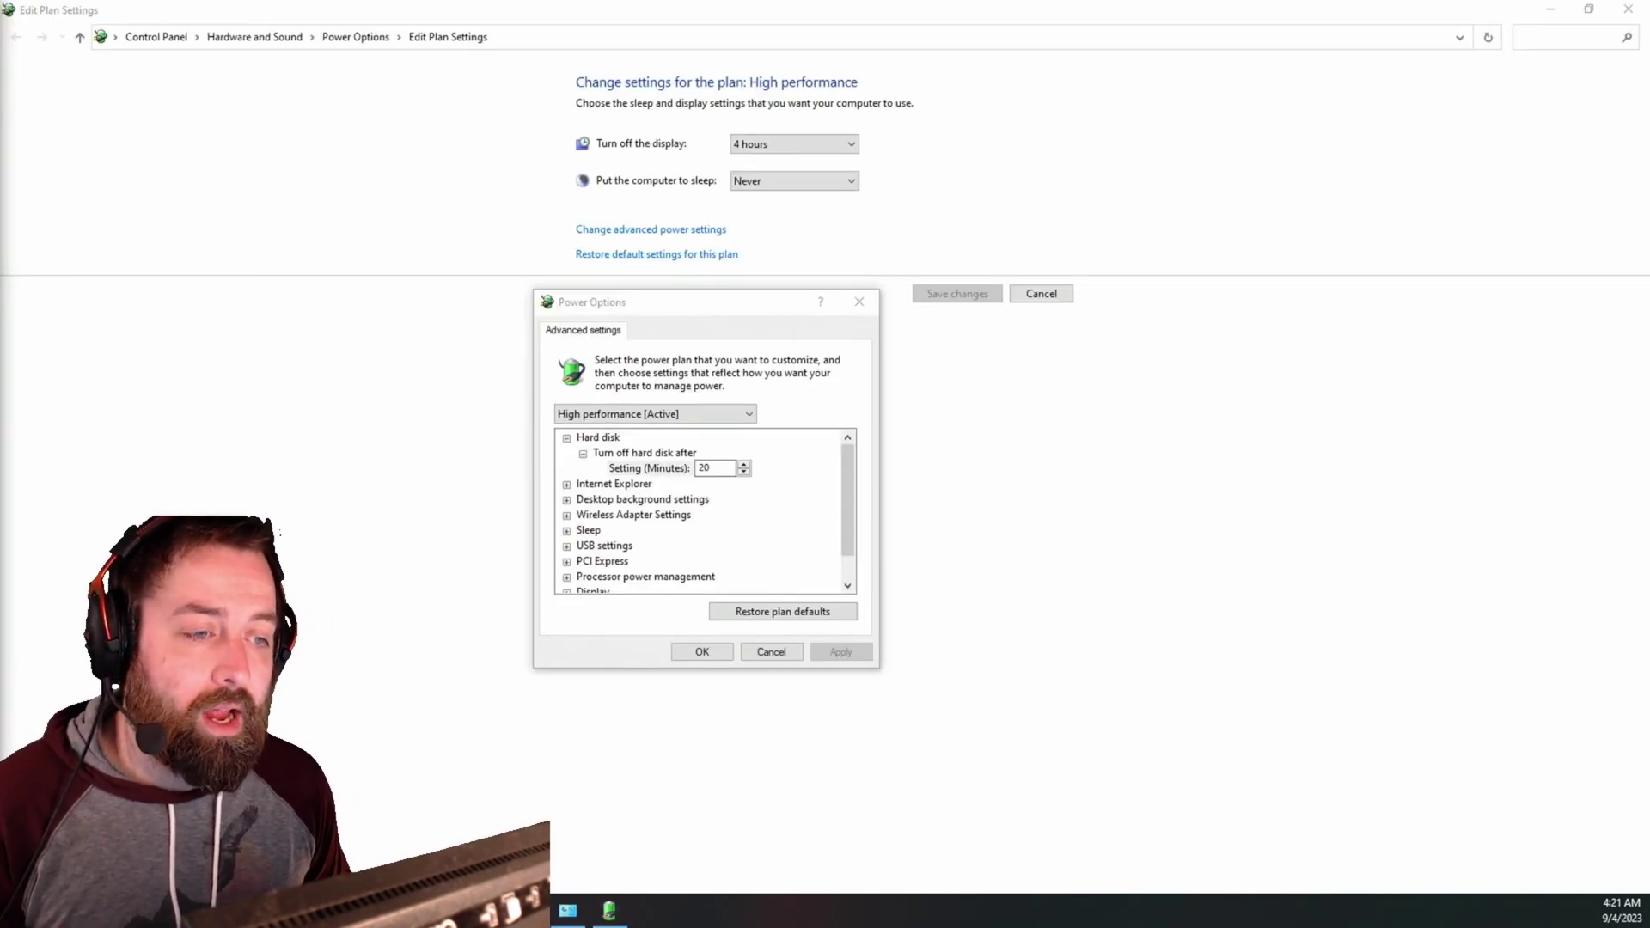
- Select the High performance power plan in the advanced power options
click(700, 415)
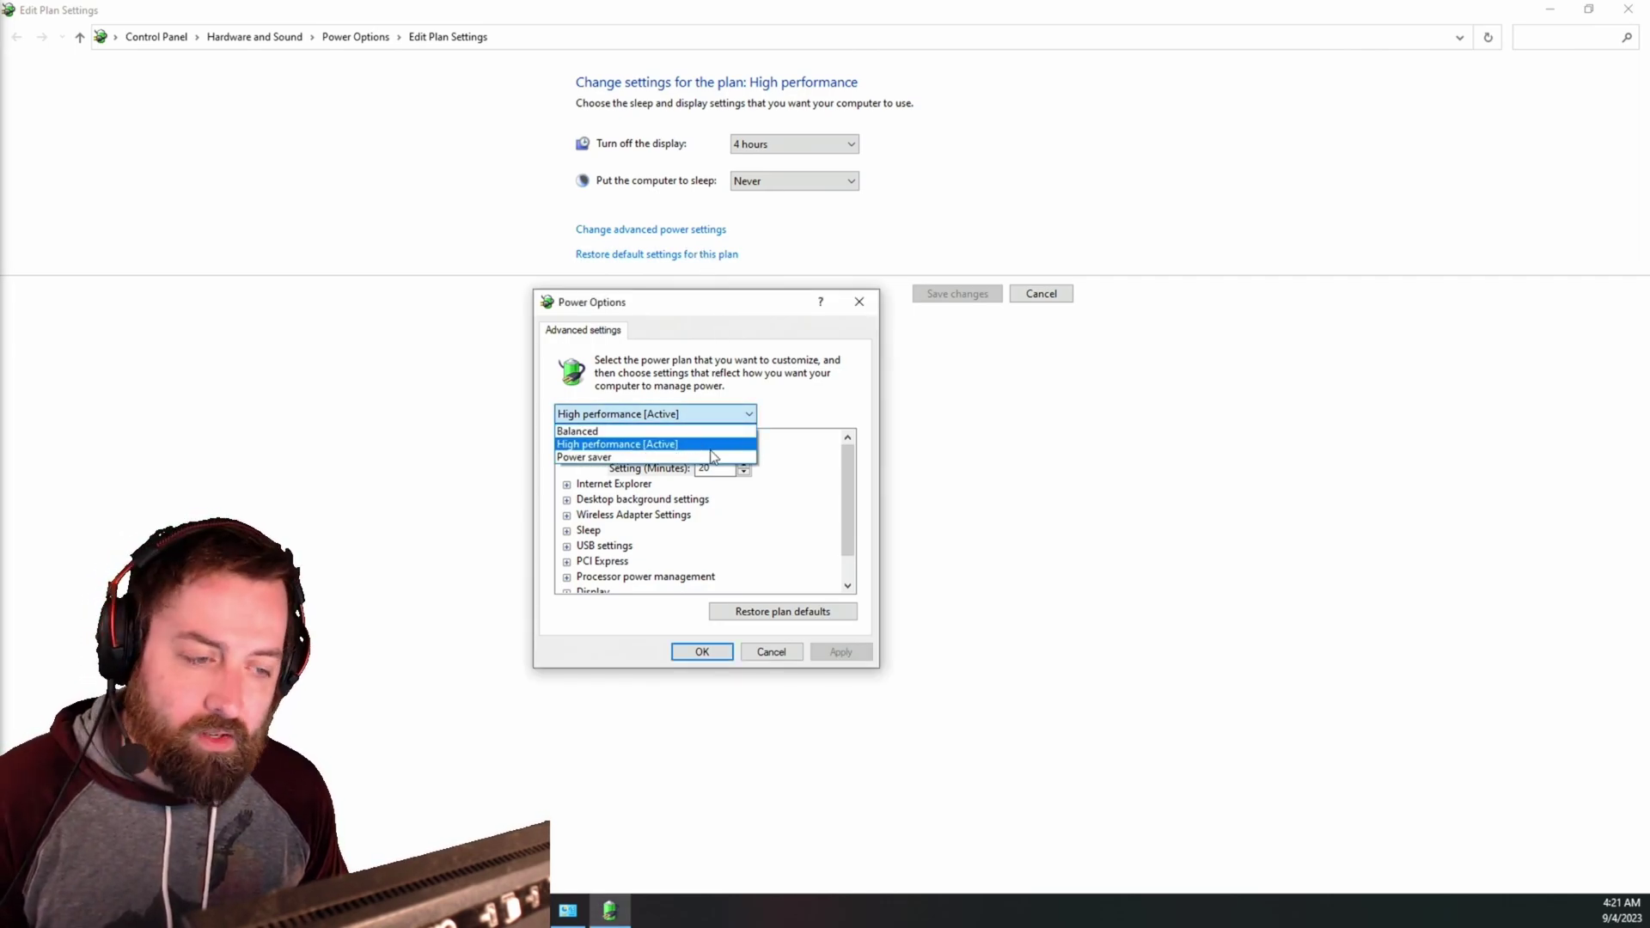
click(711, 449)
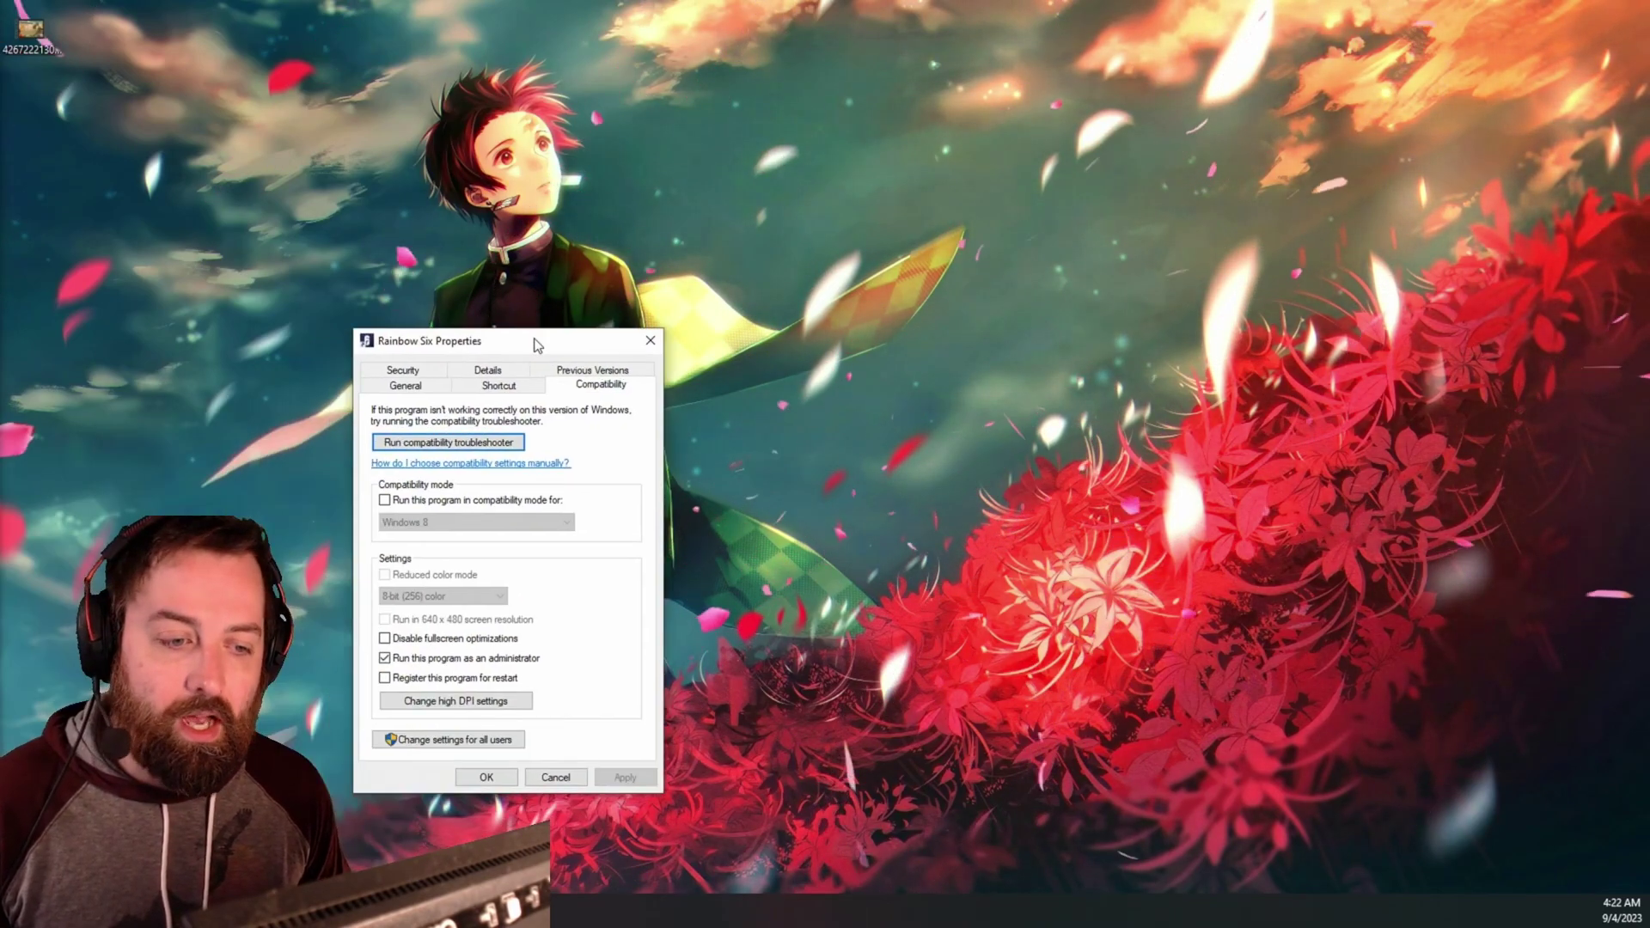
- Review the Rainbow Six compatibility properties and the full list of global 3D settings in NVIDIA Control Panel
drag(543, 338, 703, 180)
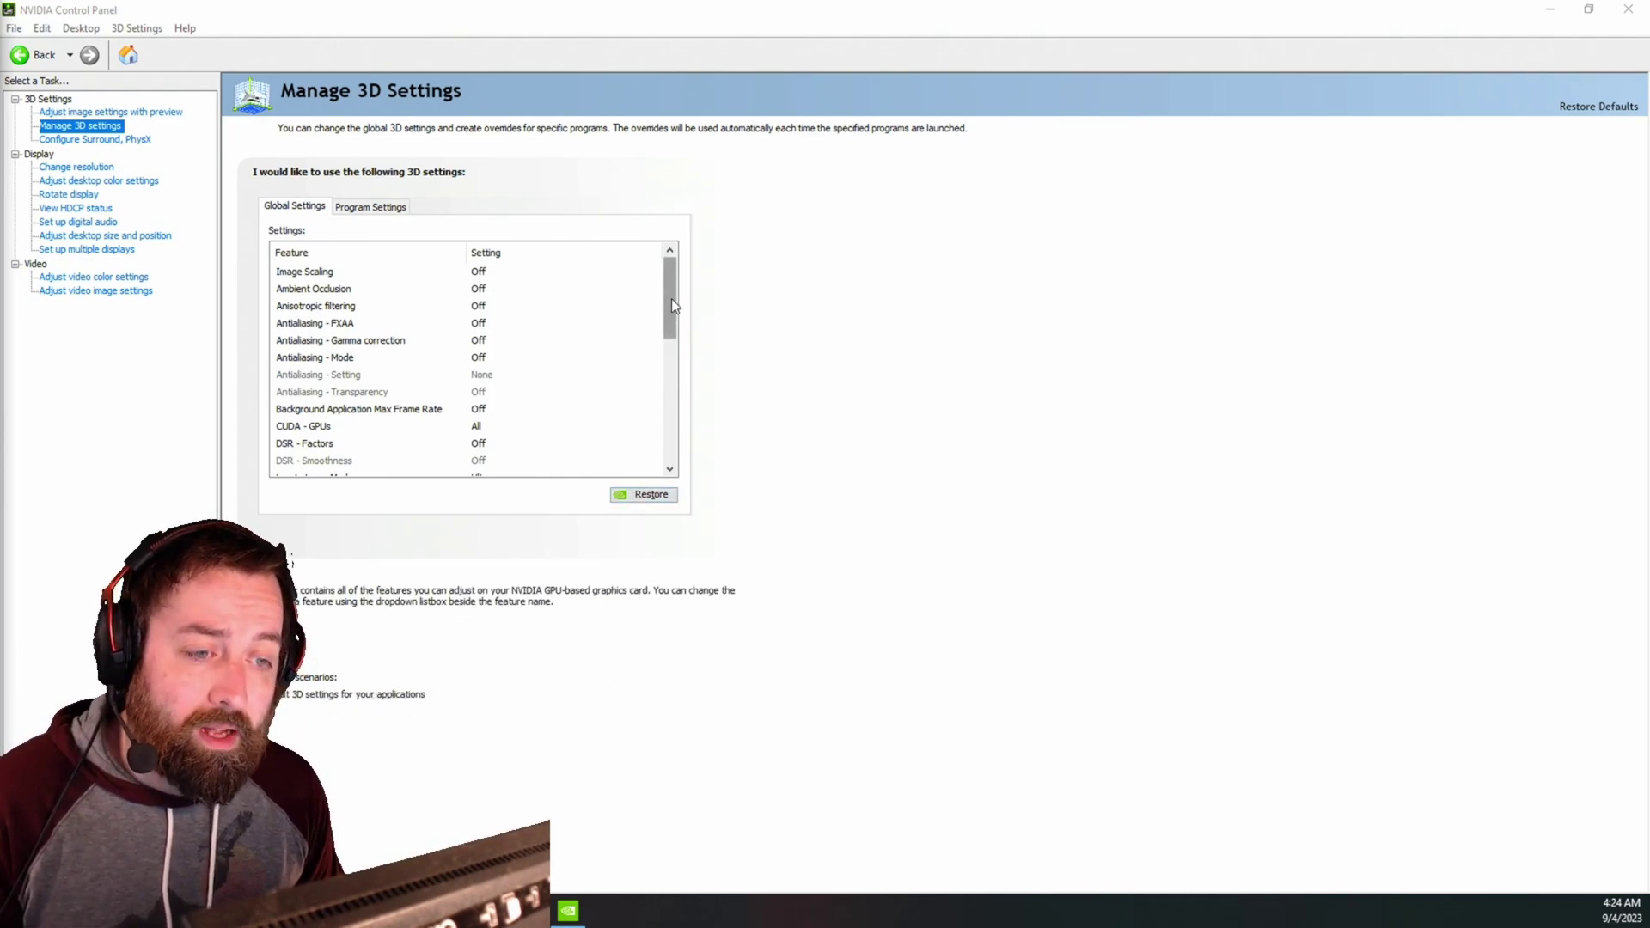
drag(670, 287, 672, 371)
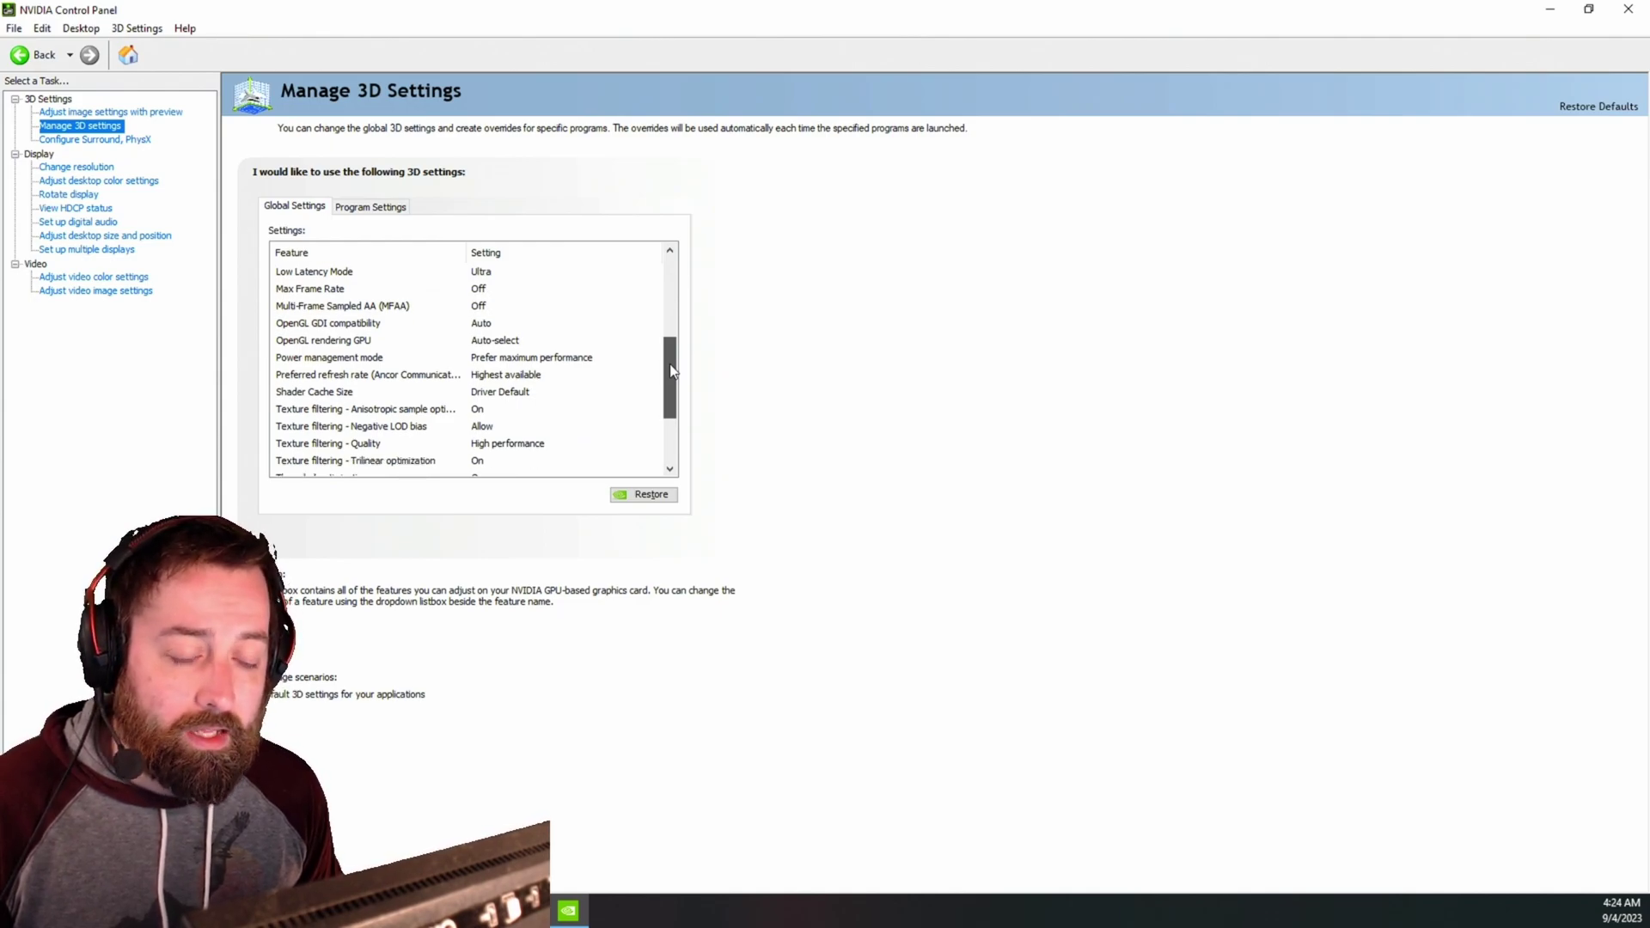
drag(673, 372, 676, 422)
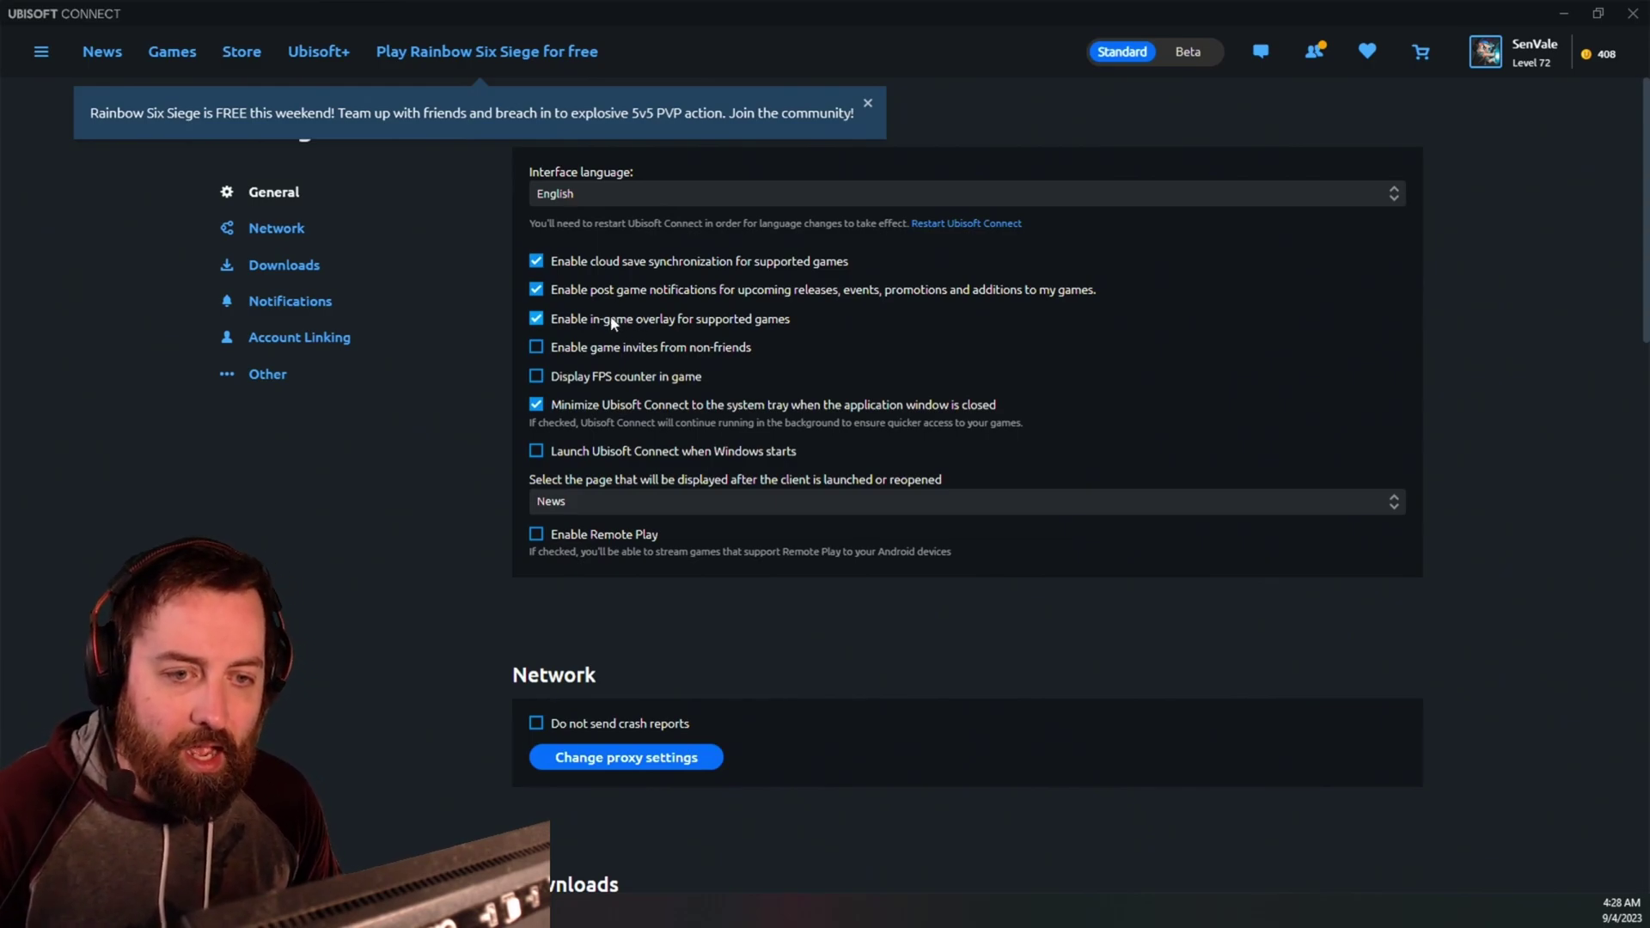
- In Ubisoft Connect, open the notification settings and look through the friends list
click(289, 302)
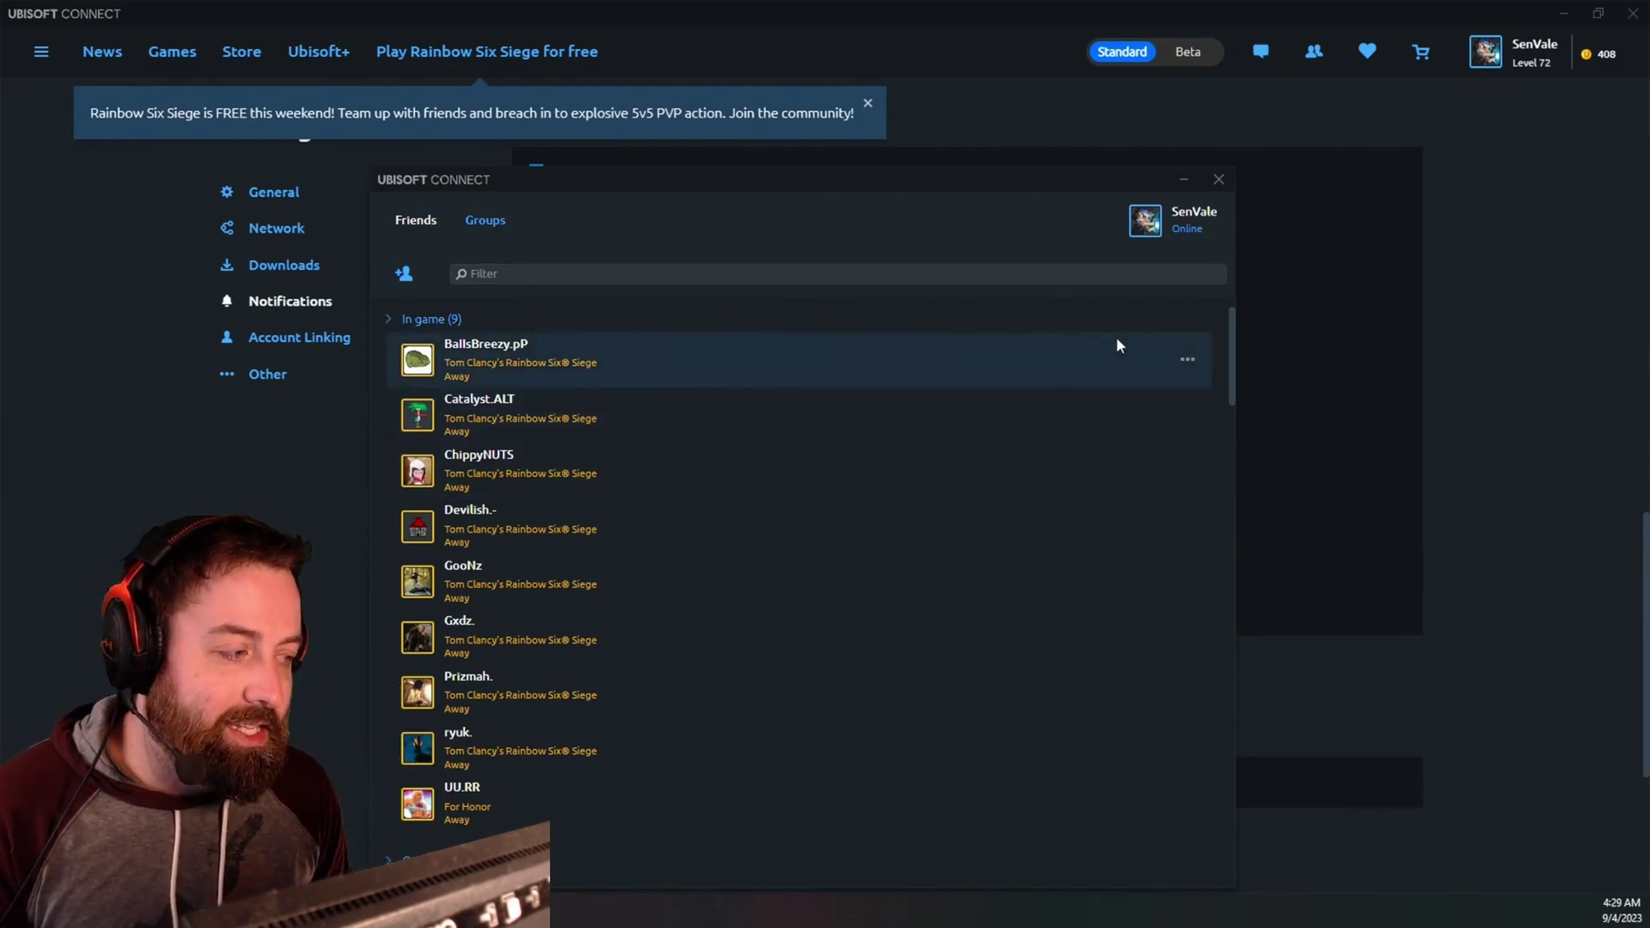
drag(1232, 342, 1238, 836)
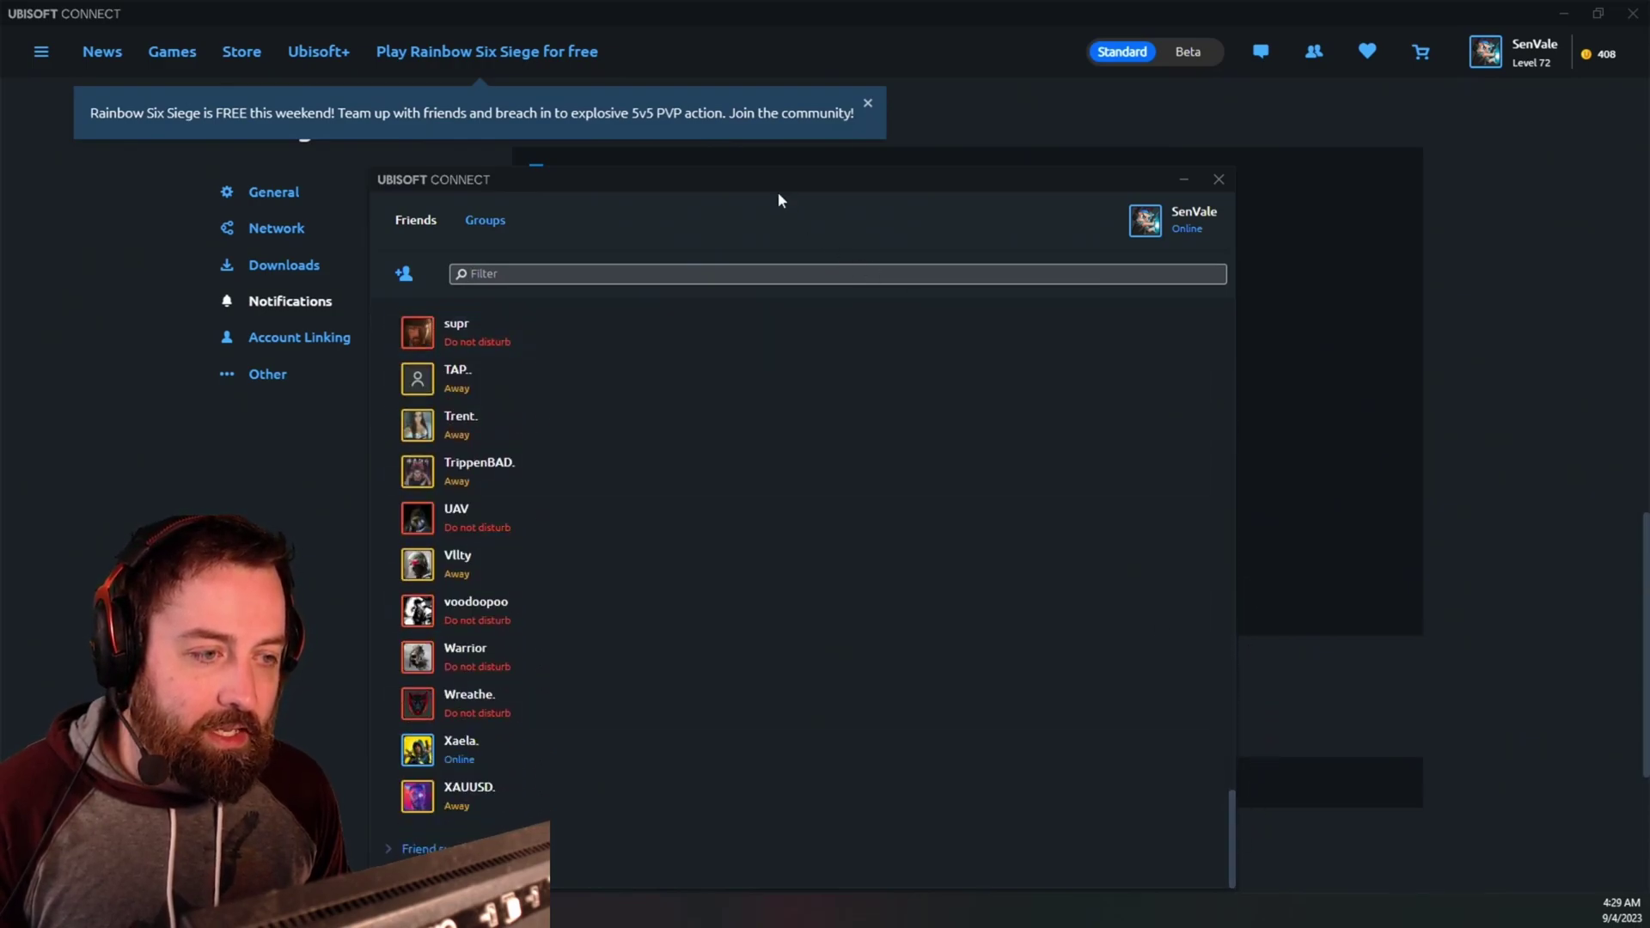
drag(779, 199, 796, 79)
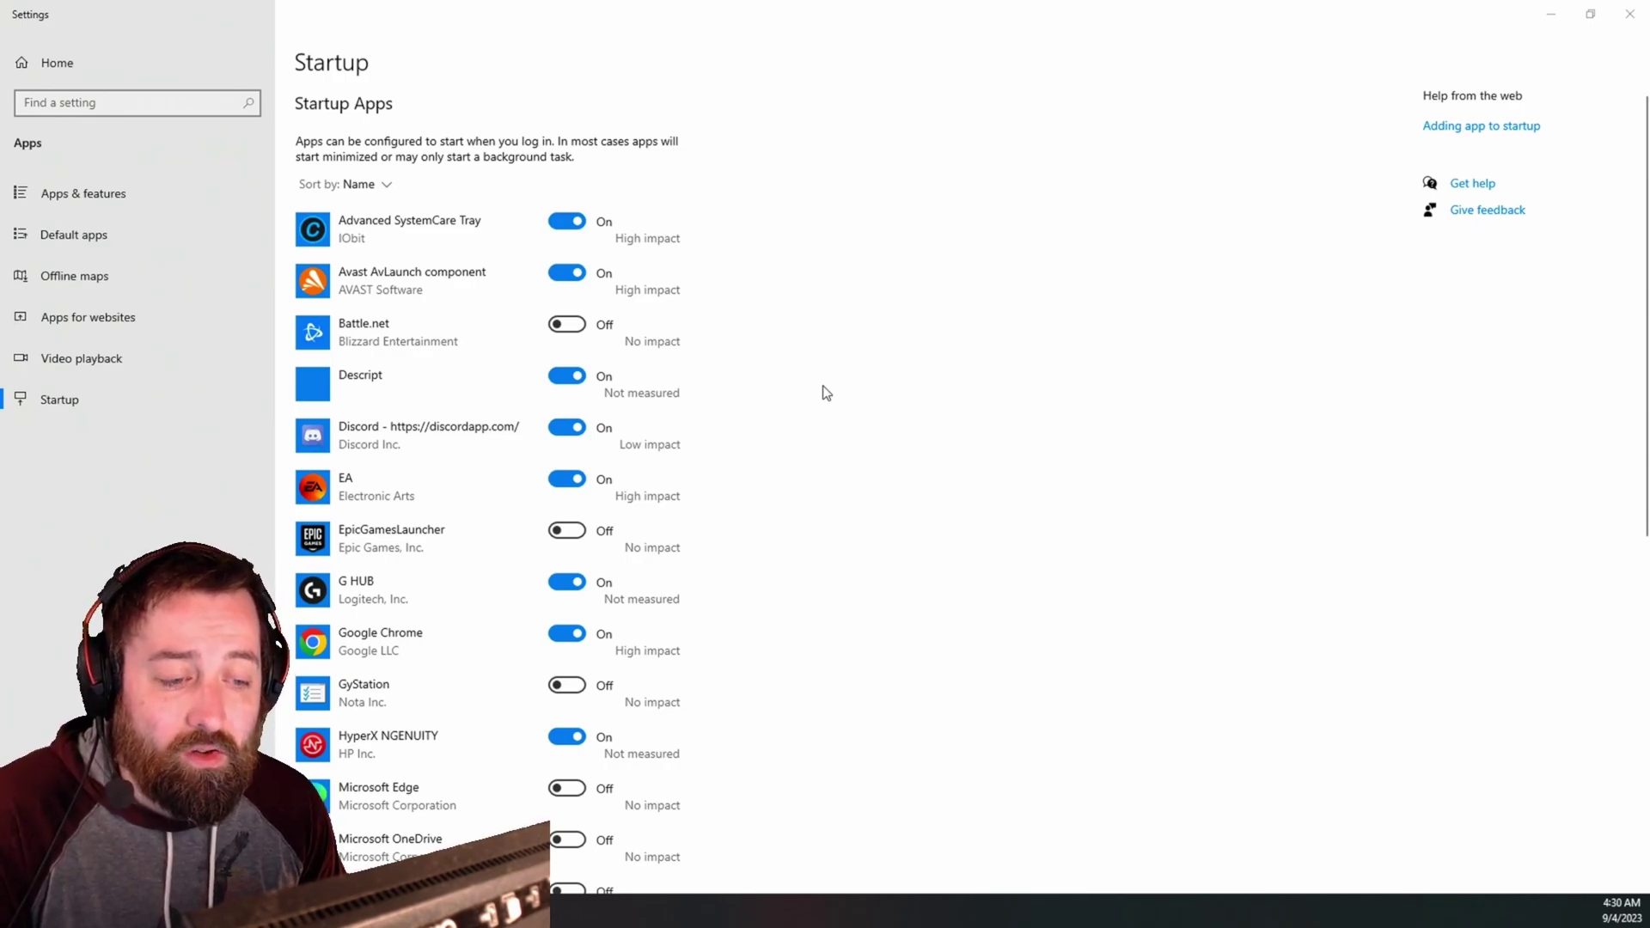
- Turn off EA in the Windows startup apps
click(575, 479)
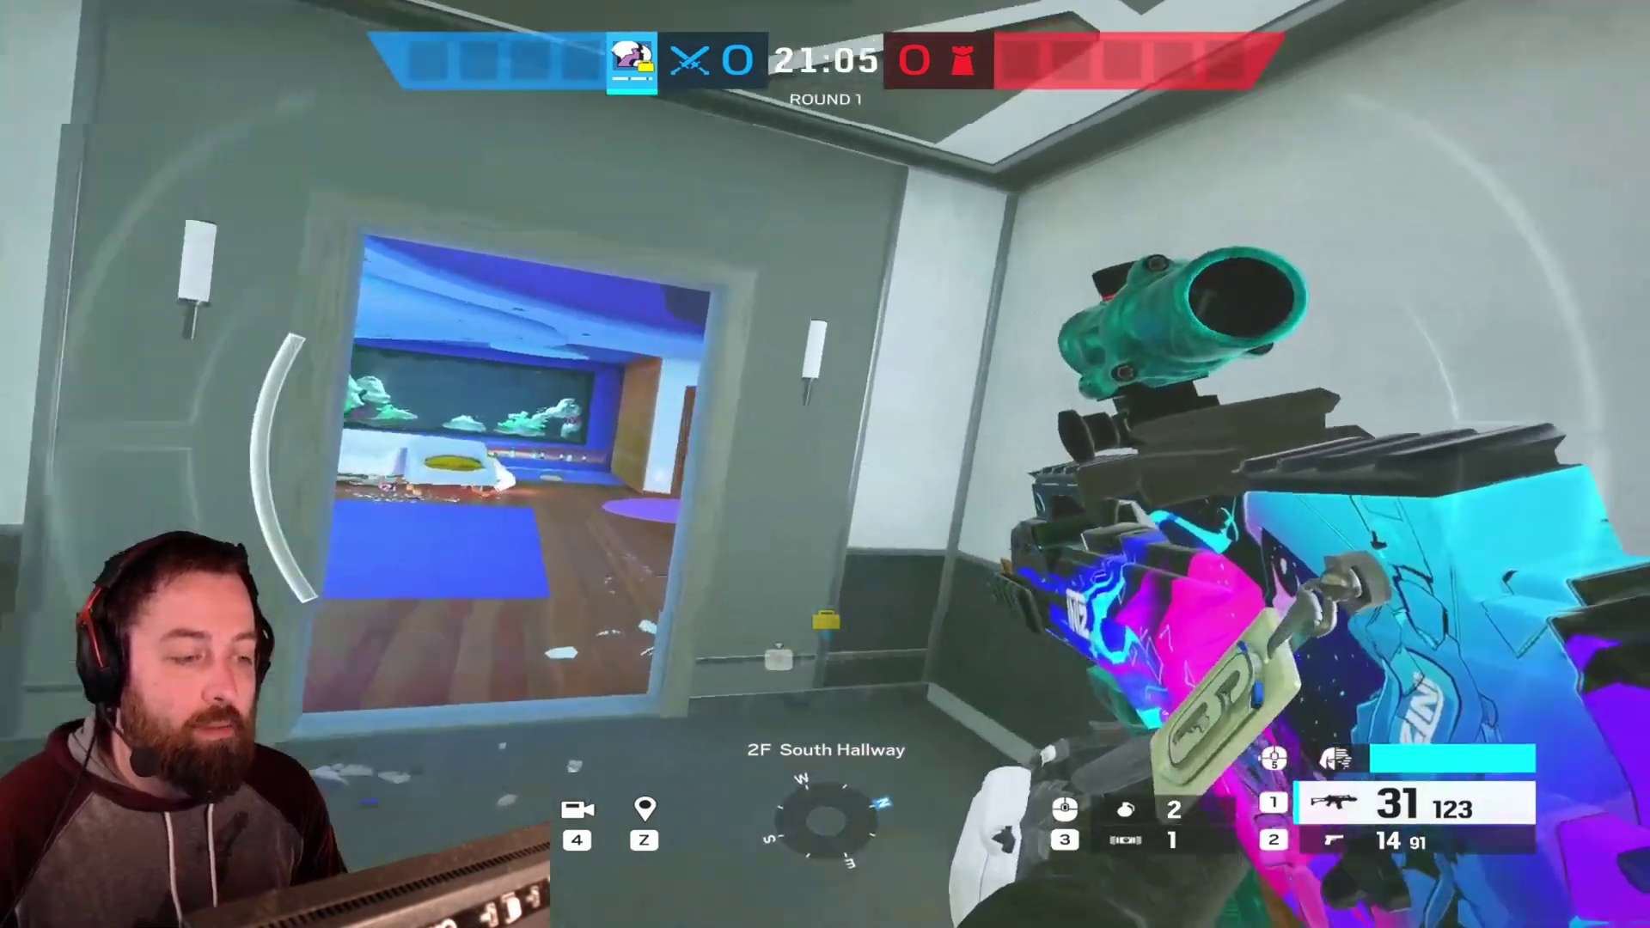
right_click(825, 464)
click(826, 464)
drag(825, 464, 825, 464)
key(r)
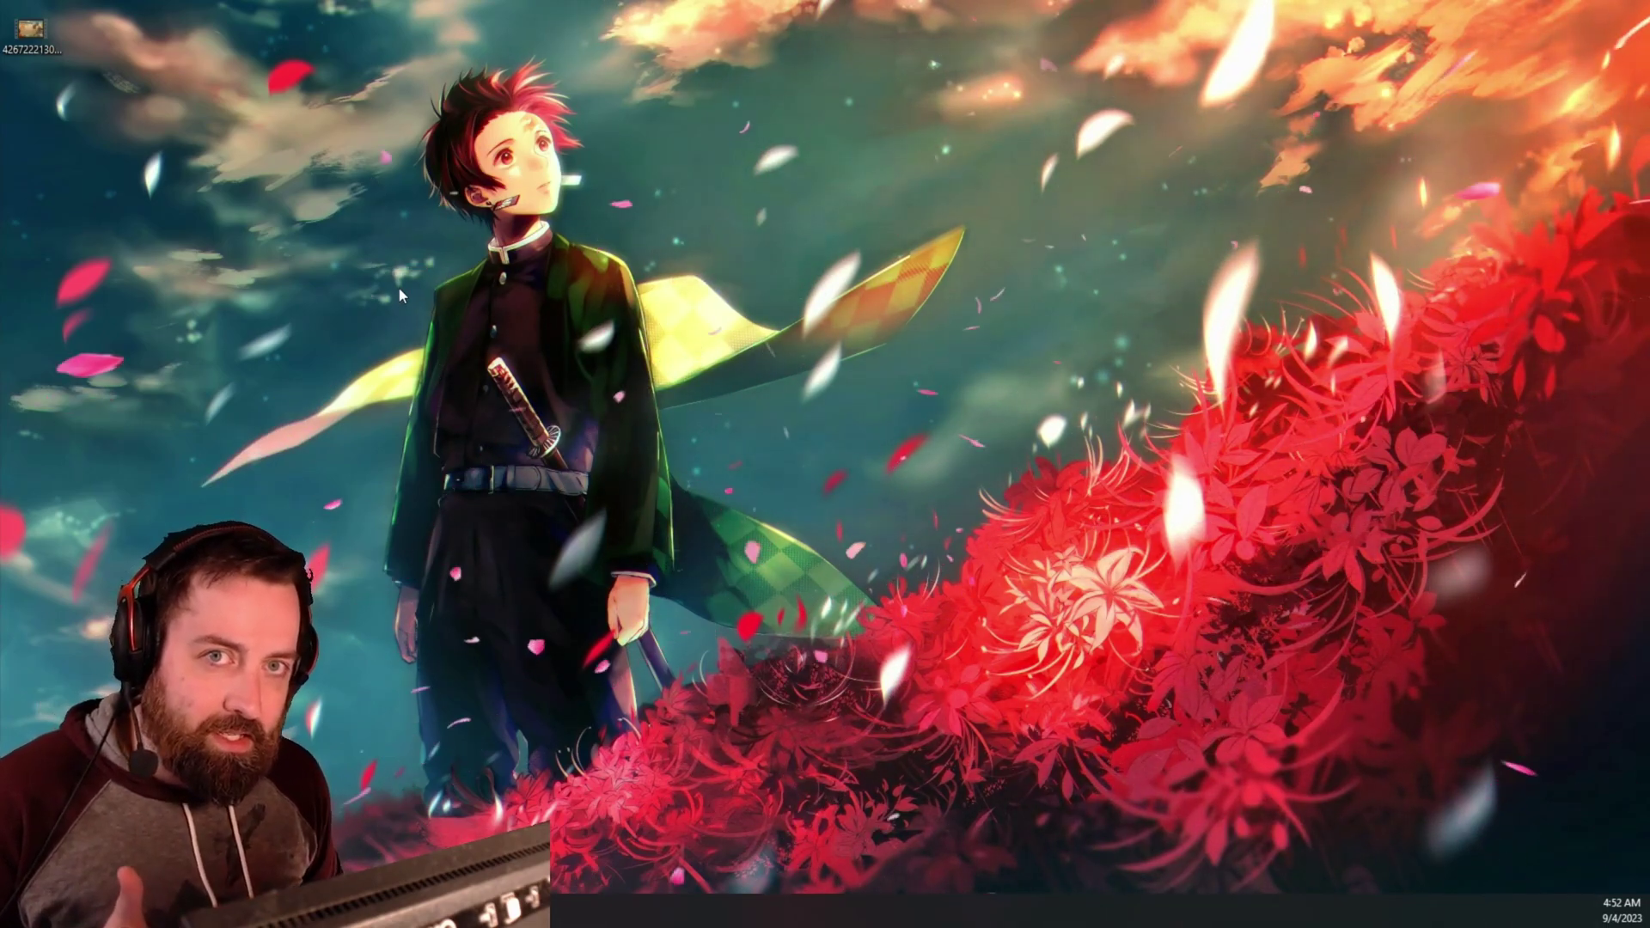
- Switch from the desktop to the Rainbow Six Siege home screen
key(alt+Tab)
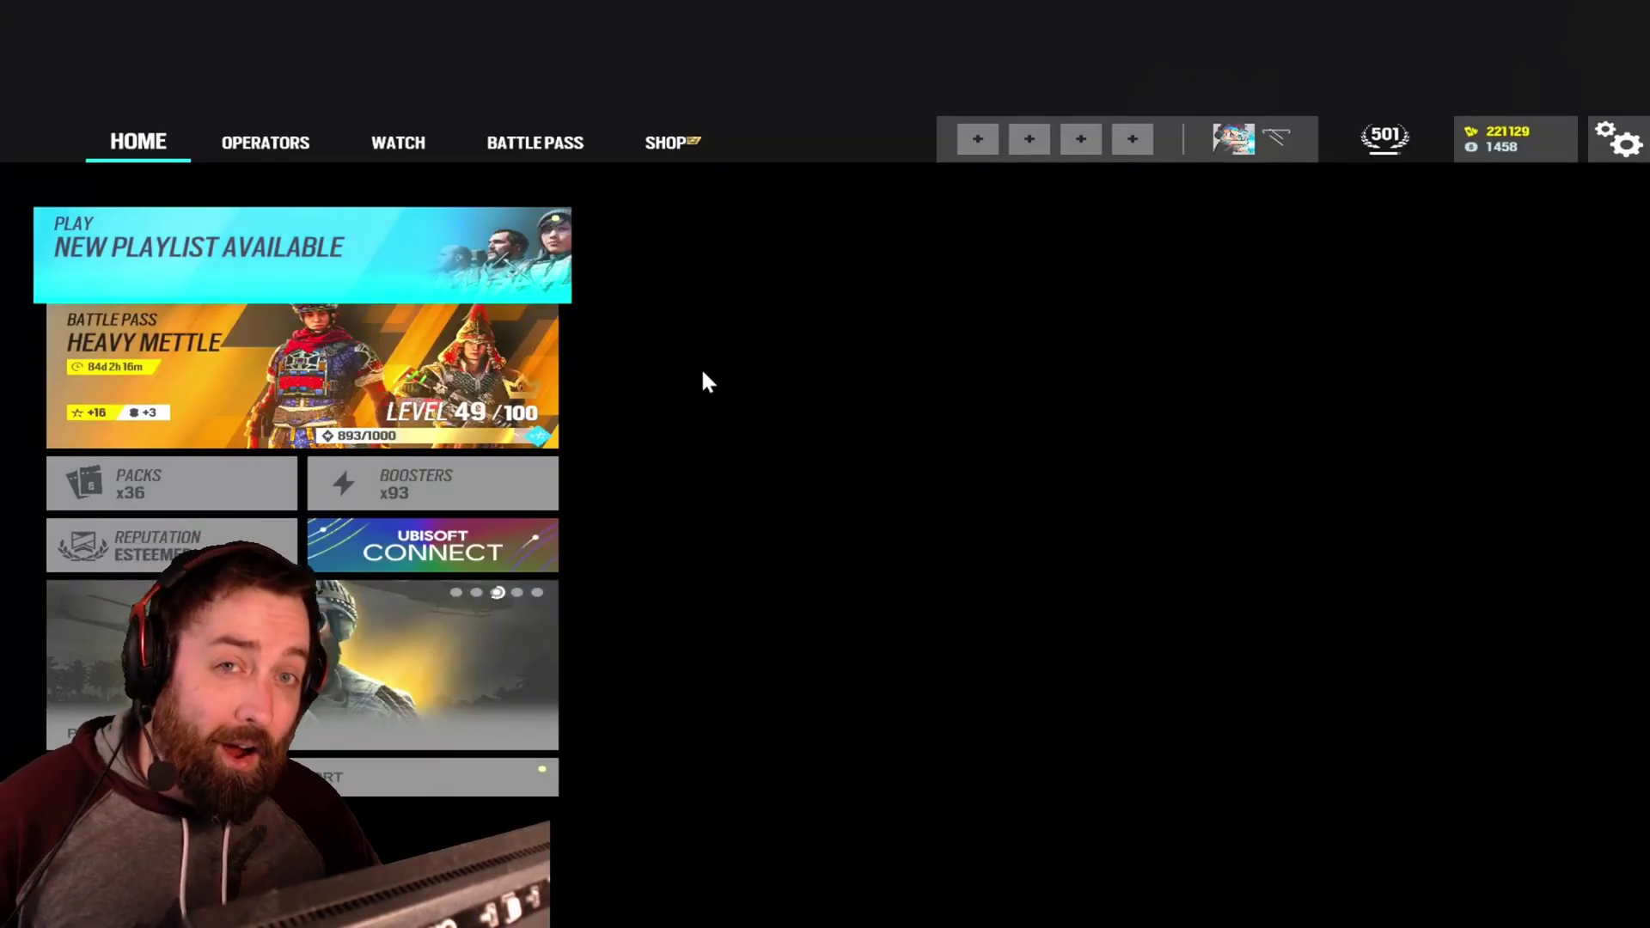